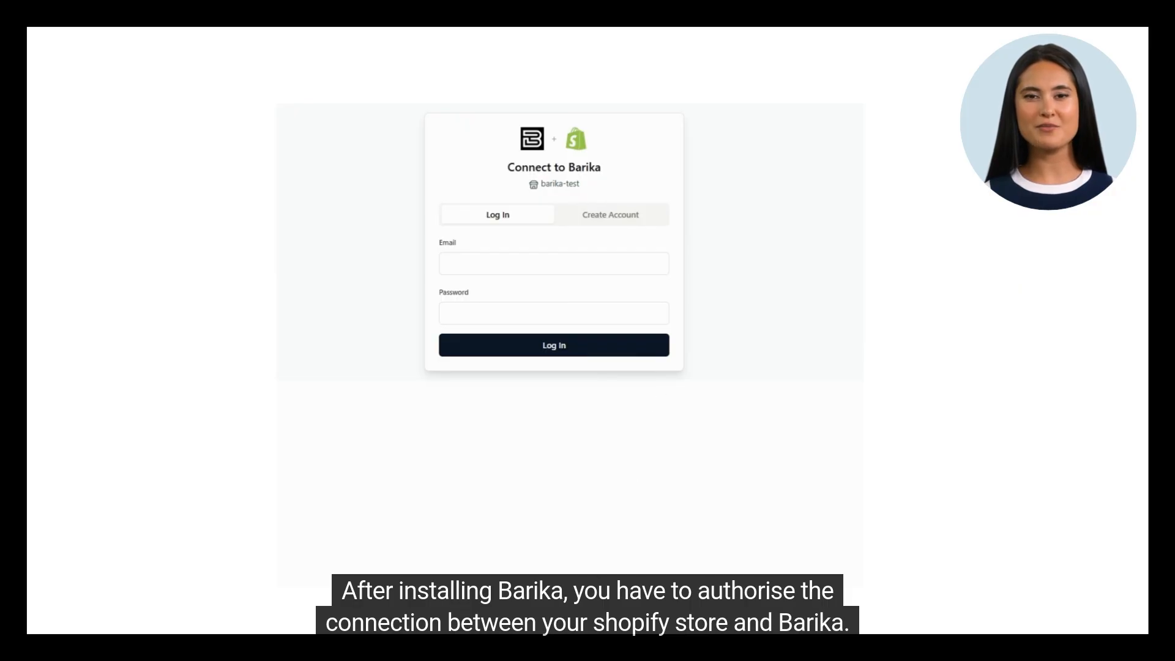
Preview the Create Account form on the Connect to Barika screen and return to the Log In form
{"action": "left_click", "coordinate": [612, 219]}
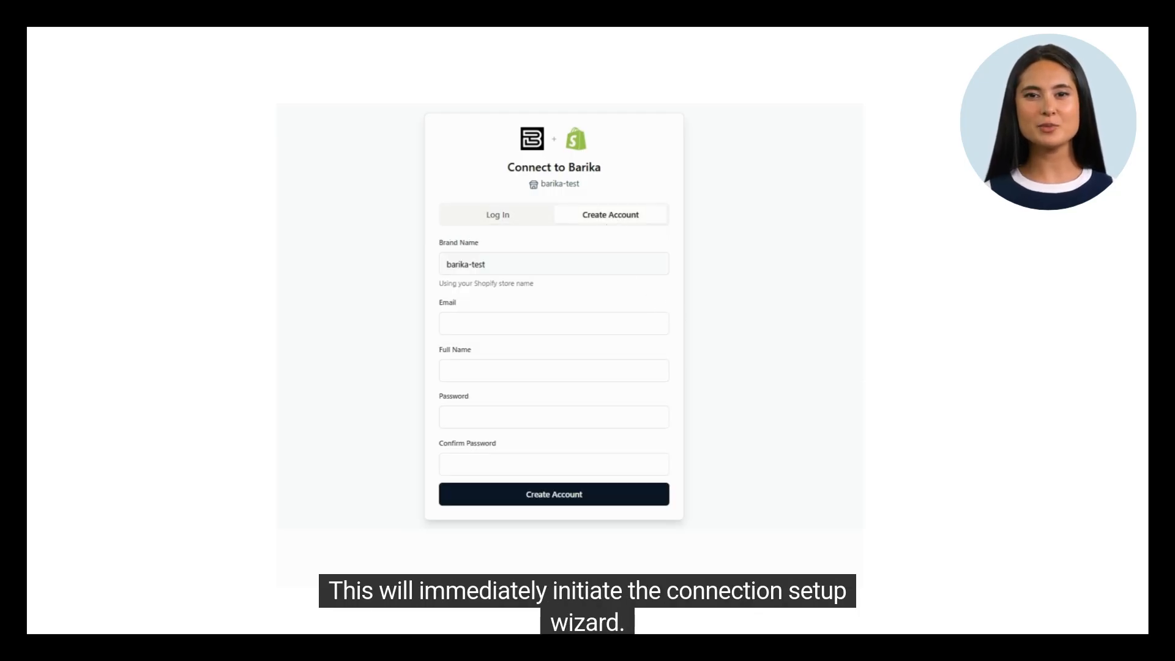
{"action": "left_click", "coordinate": [508, 219]}
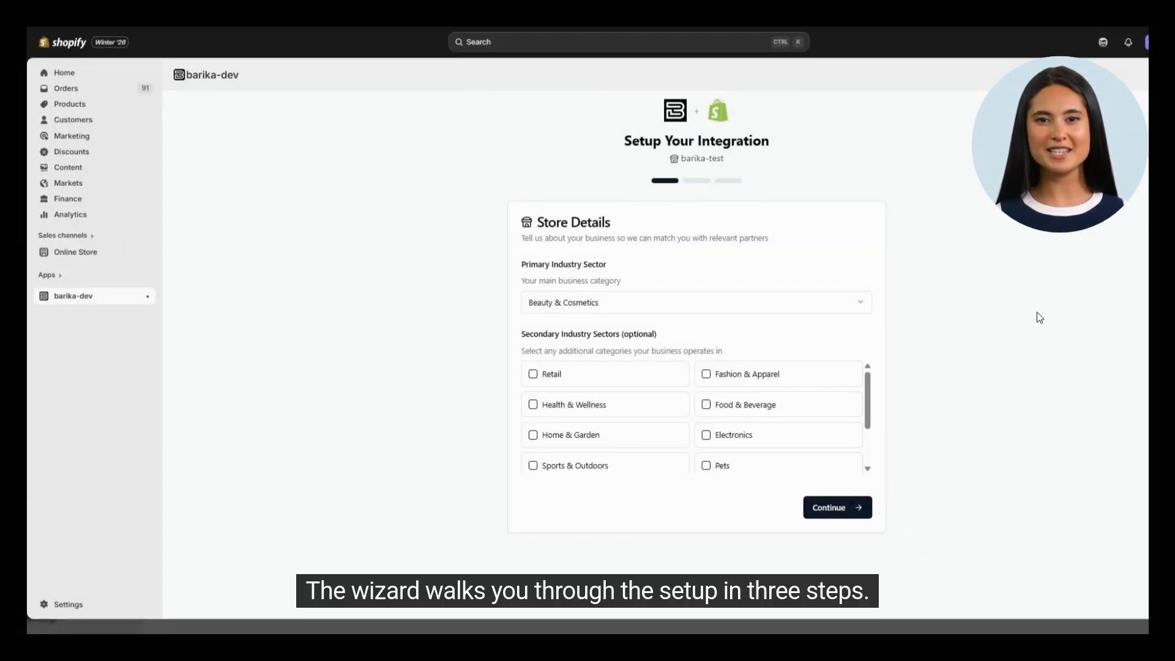
Set the store's primary industry sector to Fashion & Apparel in the integration setup wizard
{"action": "left_click", "coordinate": [822, 306]}
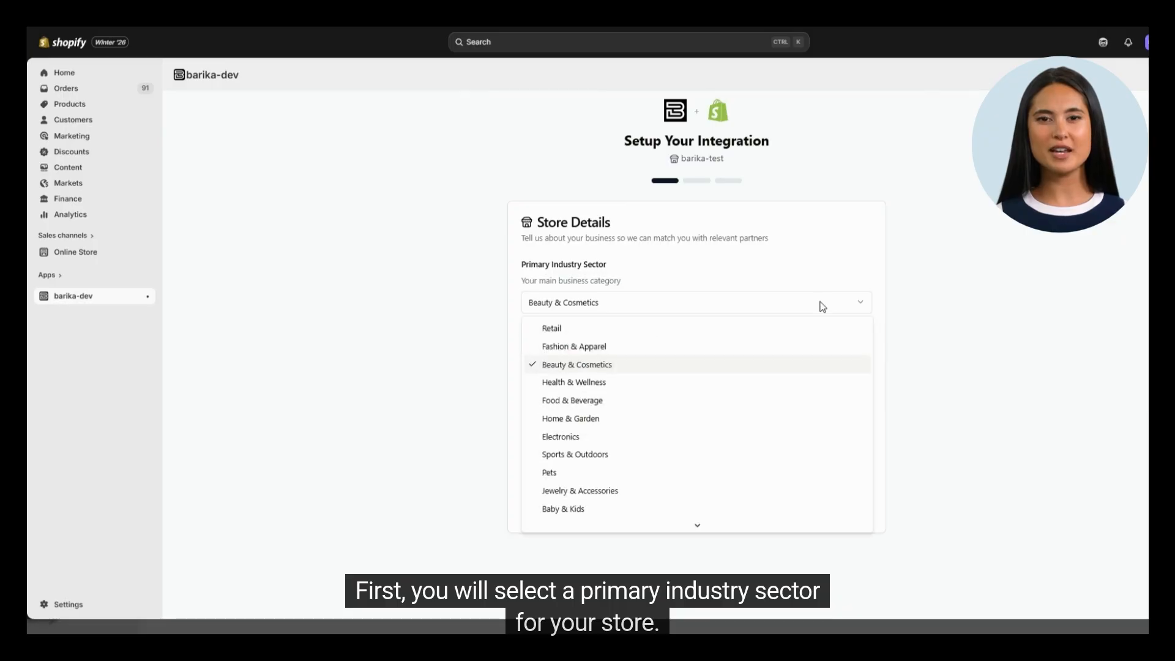
{"action": "left_click", "coordinate": [589, 348]}
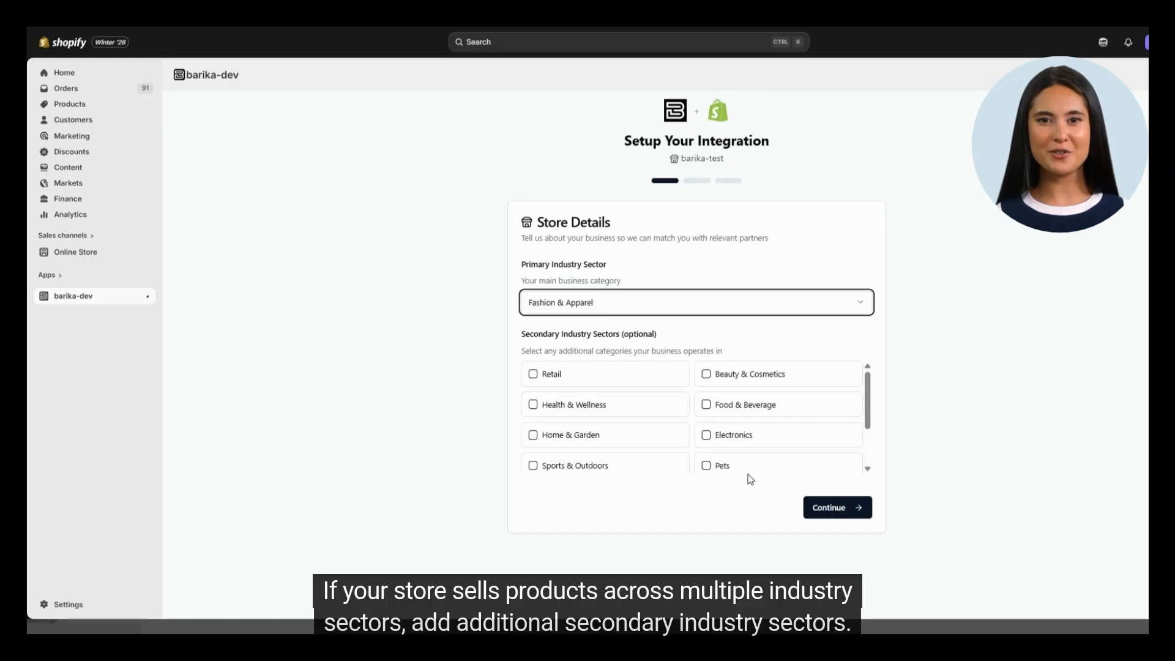
Add Beauty & Cosmetics and Health & Wellness as secondary industry sectors and continue to the next step
{"action": "left_click", "coordinate": [767, 380]}
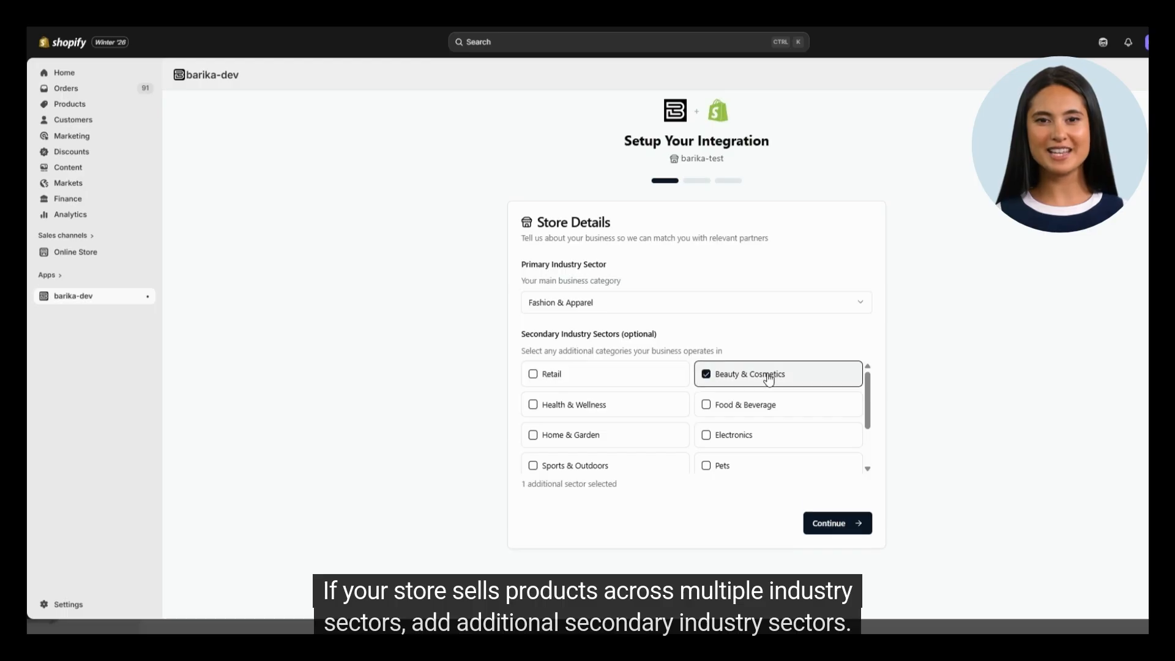
{"action": "left_click", "coordinate": [621, 408]}
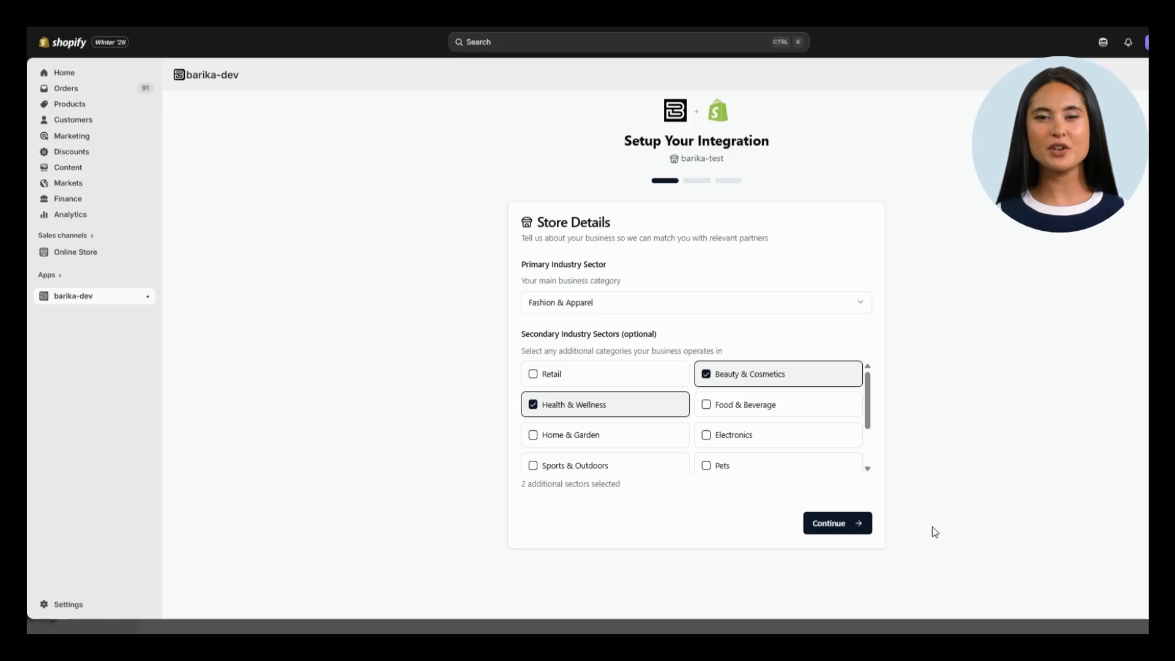
{"action": "left_click", "coordinate": [857, 523]}
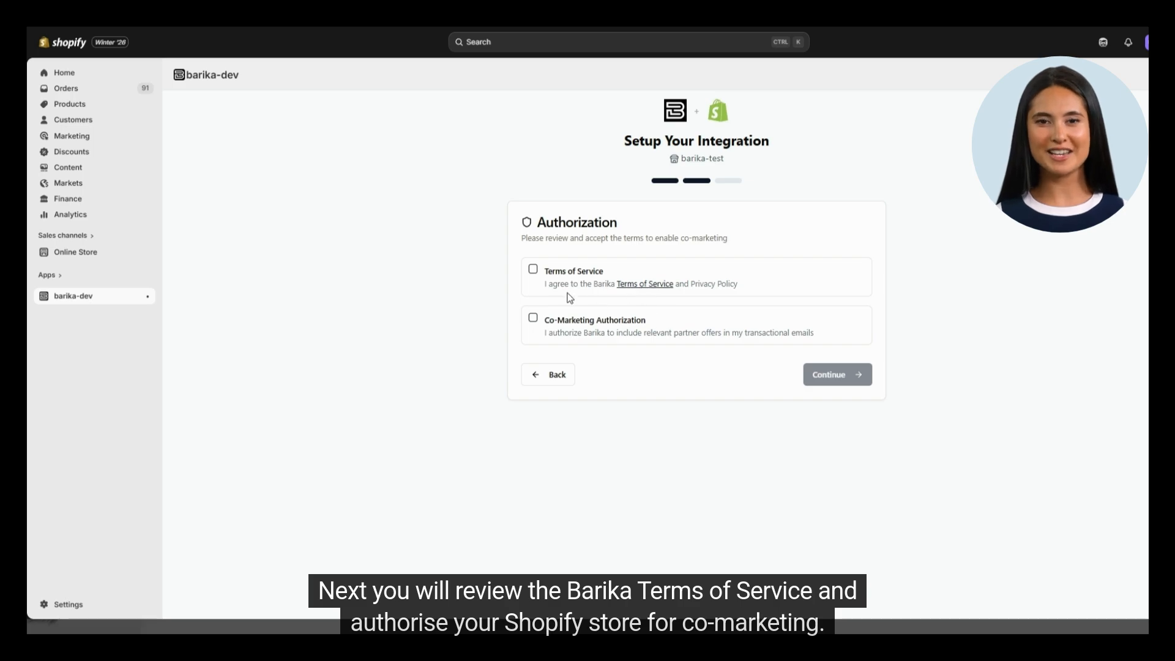
Accept the Terms of Service and the Co-Marketing Authorization, then continue to finish the setup
{"action": "left_click", "coordinate": [534, 270]}
{"action": "left_click", "coordinate": [534, 319]}
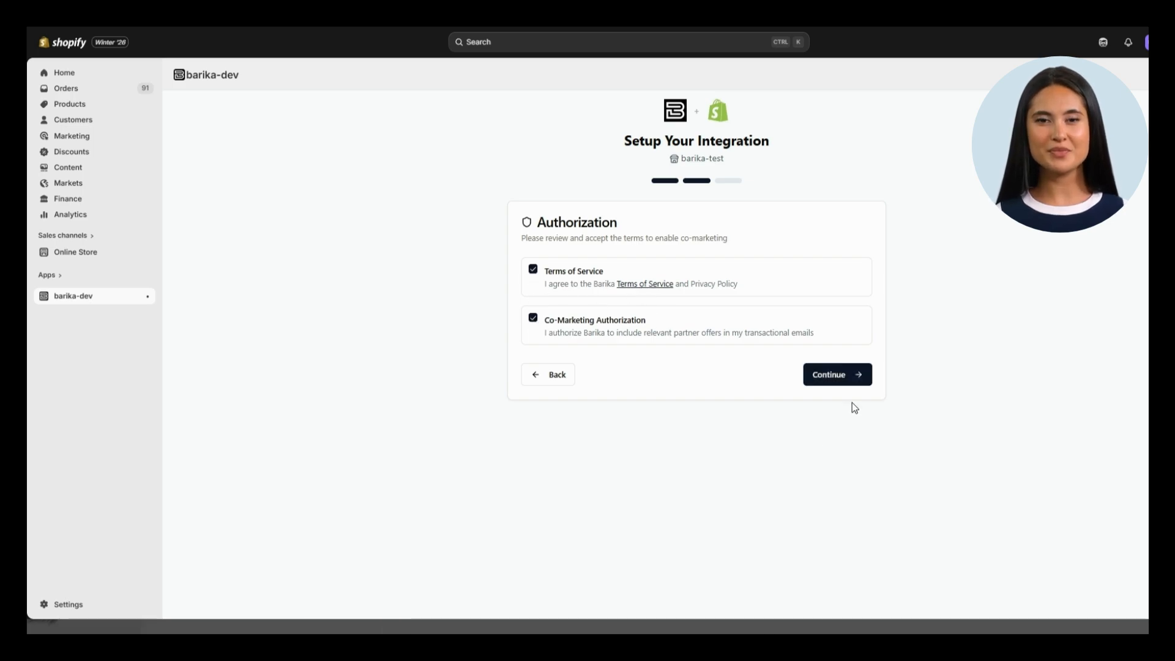
{"action": "left_click", "coordinate": [844, 376]}
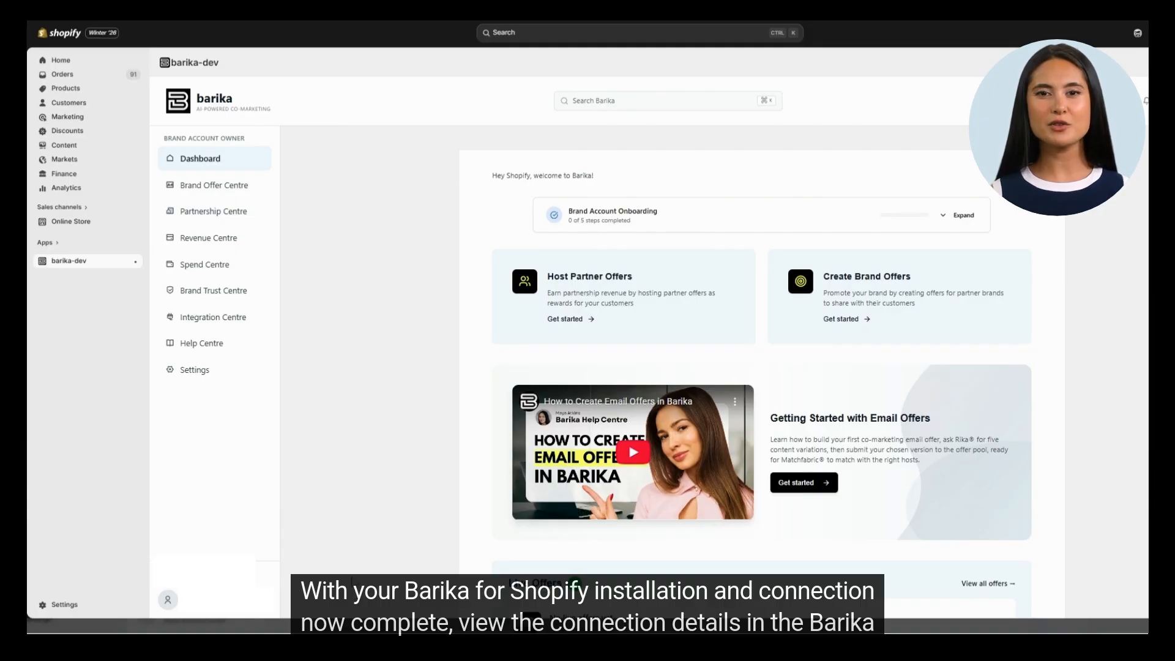
Open the Integration Centre, expand Connected Platforms, and open Manage Settings for the barika-test Shopify connection
{"action": "left_click", "coordinate": [210, 321]}
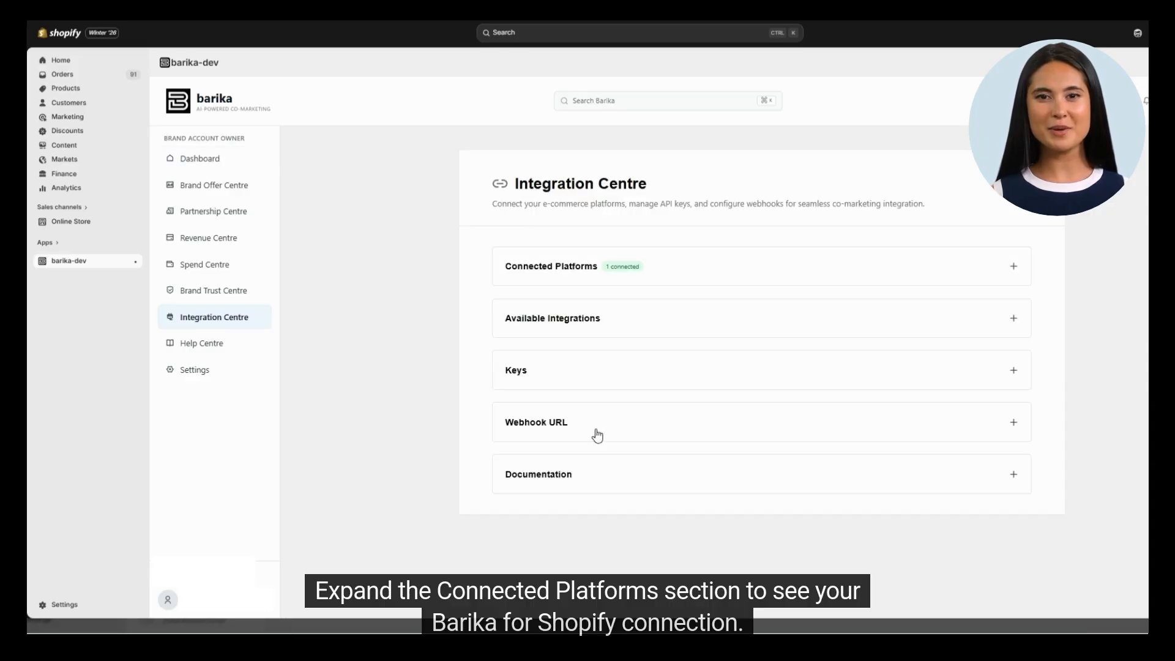
{"action": "left_click", "coordinate": [989, 276]}
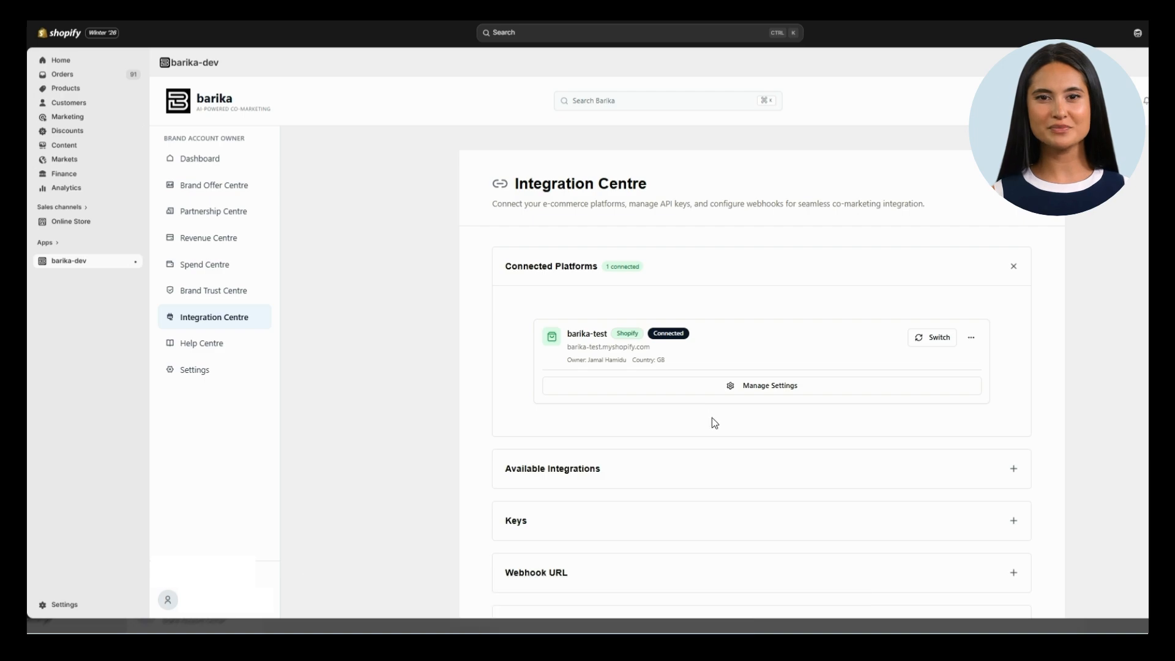
{"action": "left_click", "coordinate": [778, 391]}
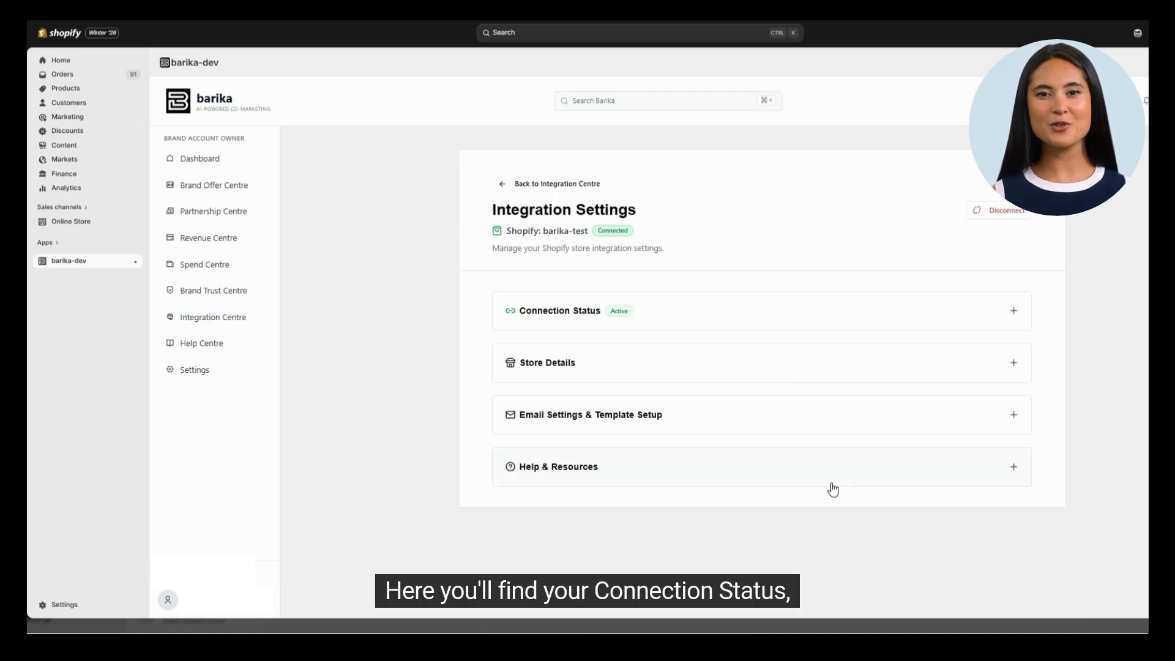
Review the Connection Status, Store Details, Email Settings & Template Setup, and Help & Resources sections of the integration settings
{"action": "left_click", "coordinate": [721, 329]}
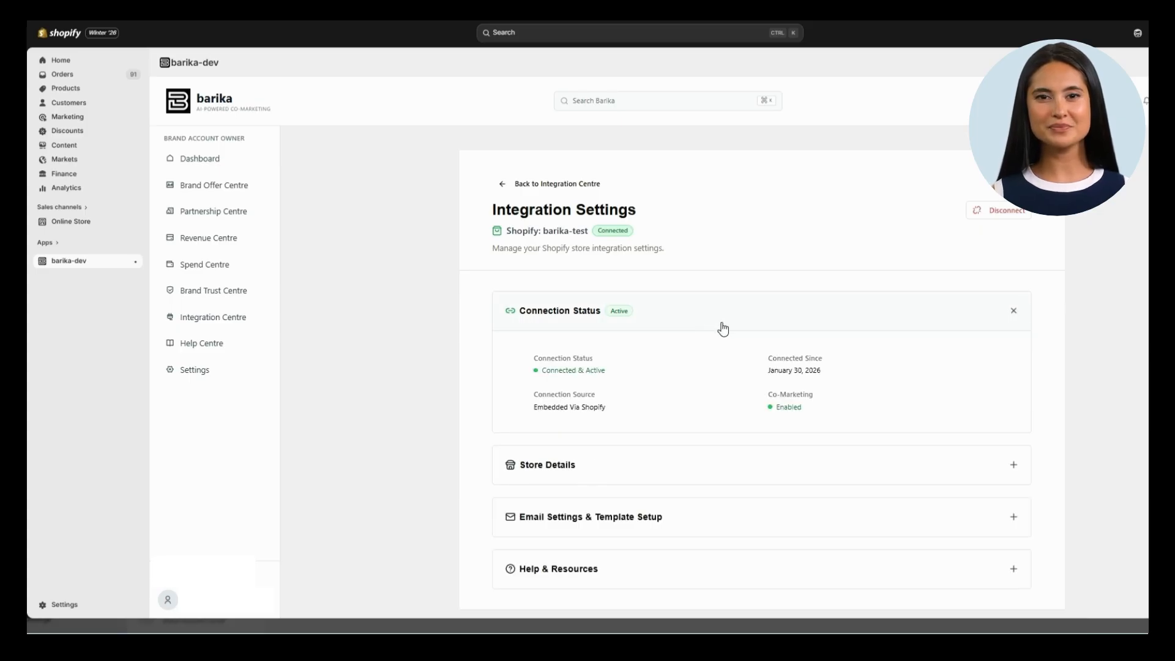
{"action": "left_click", "coordinate": [816, 318]}
{"action": "left_click", "coordinate": [812, 367]}
{"action": "scroll", "coordinate": [913, 483], "scroll_direction": "down", "scroll_amount": 1}
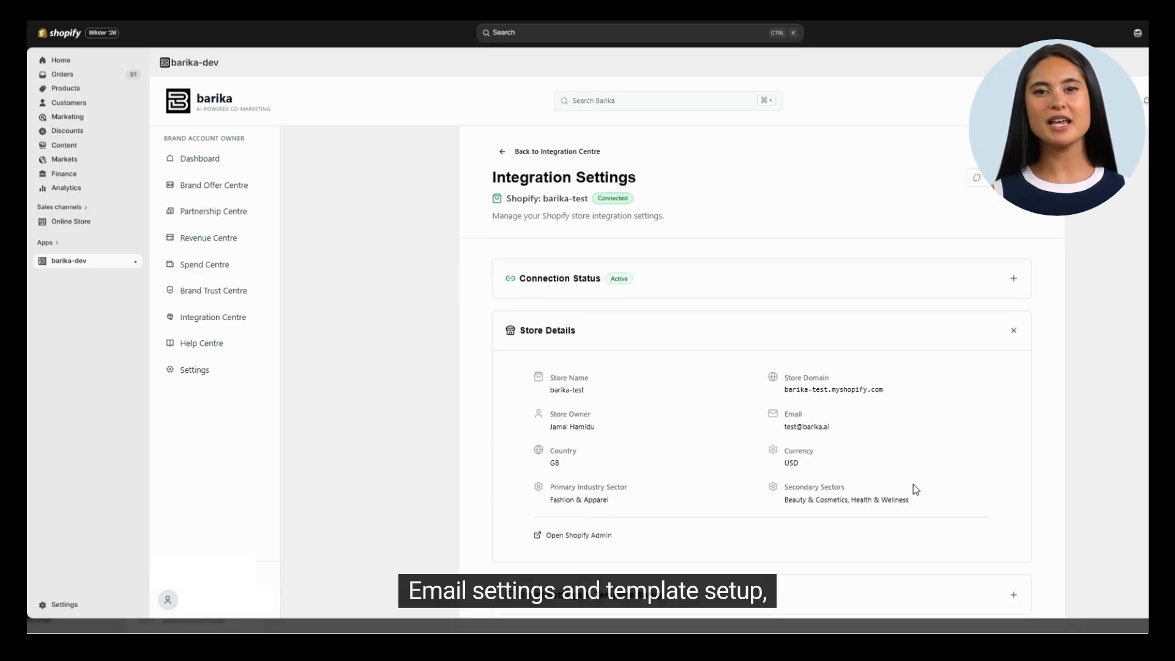
{"action": "left_click", "coordinate": [782, 304]}
{"action": "left_click", "coordinate": [818, 367]}
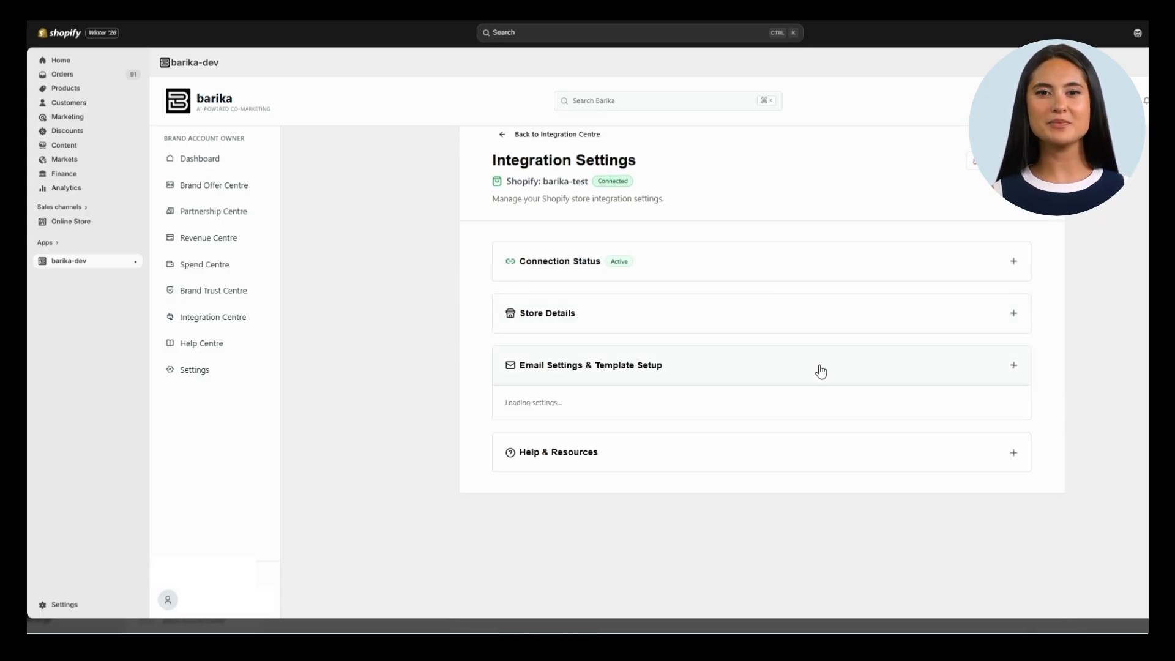
{"action": "left_click", "coordinate": [839, 369]}
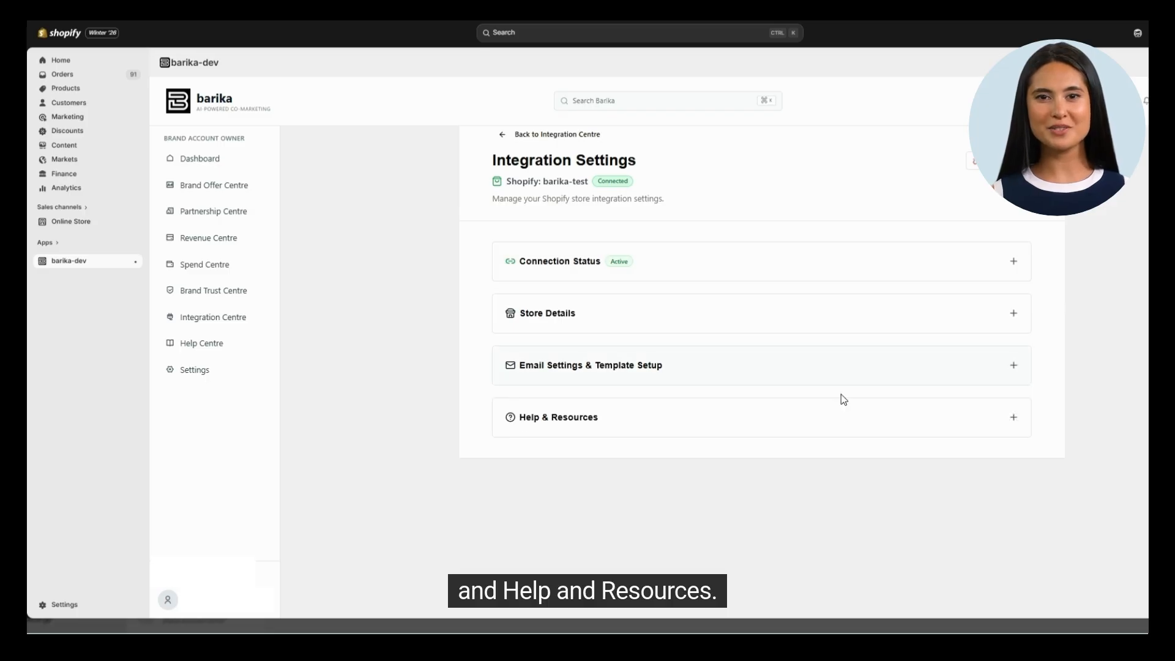
{"action": "left_click", "coordinate": [837, 419]}
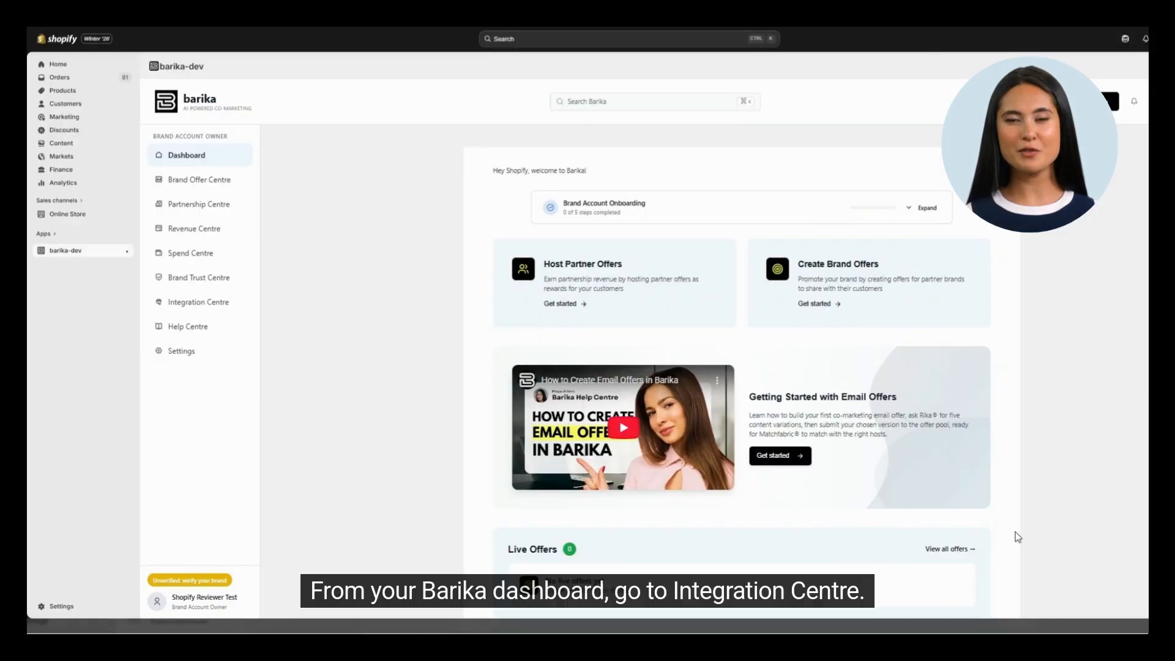
Go from the dashboard to the Integration Centre and open Manage Settings on the Shopify connection card
{"action": "left_click", "coordinate": [207, 307]}
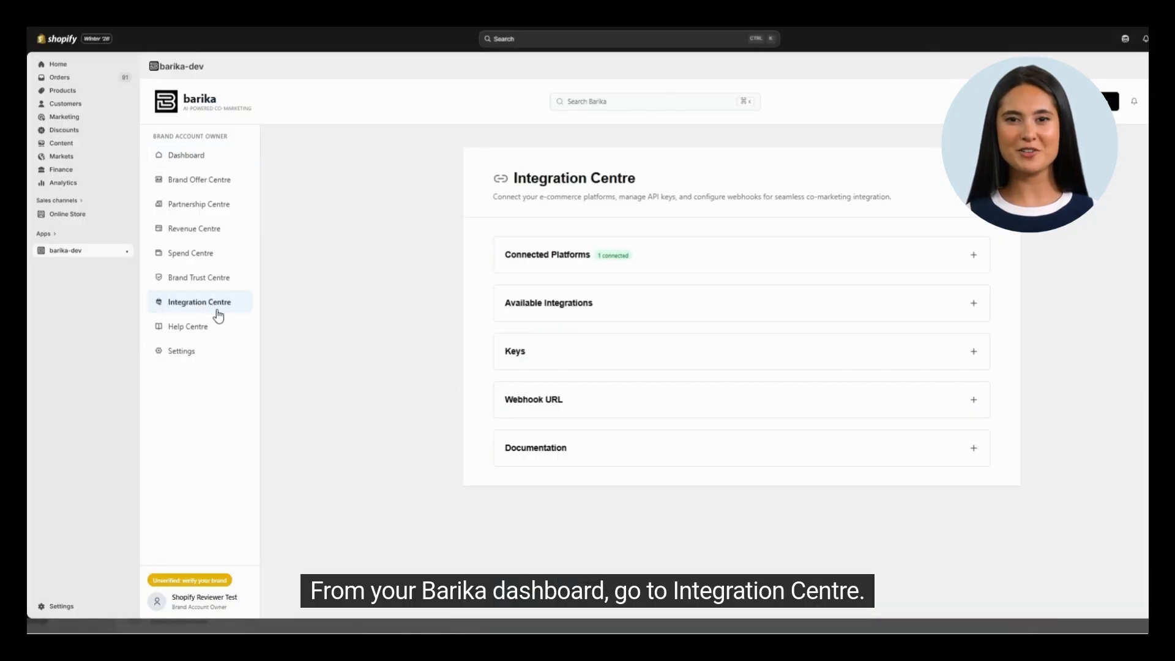
{"action": "left_click", "coordinate": [687, 259]}
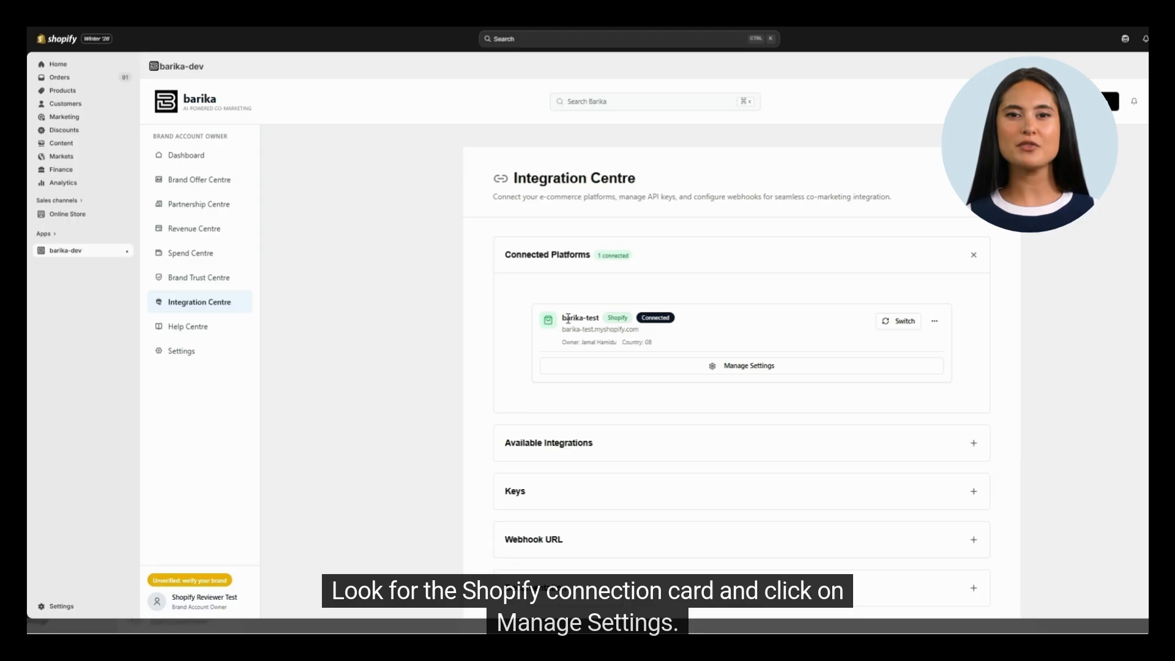
{"action": "left_click_drag", "start_coordinate": [563, 316], "coordinate": [582, 316]}
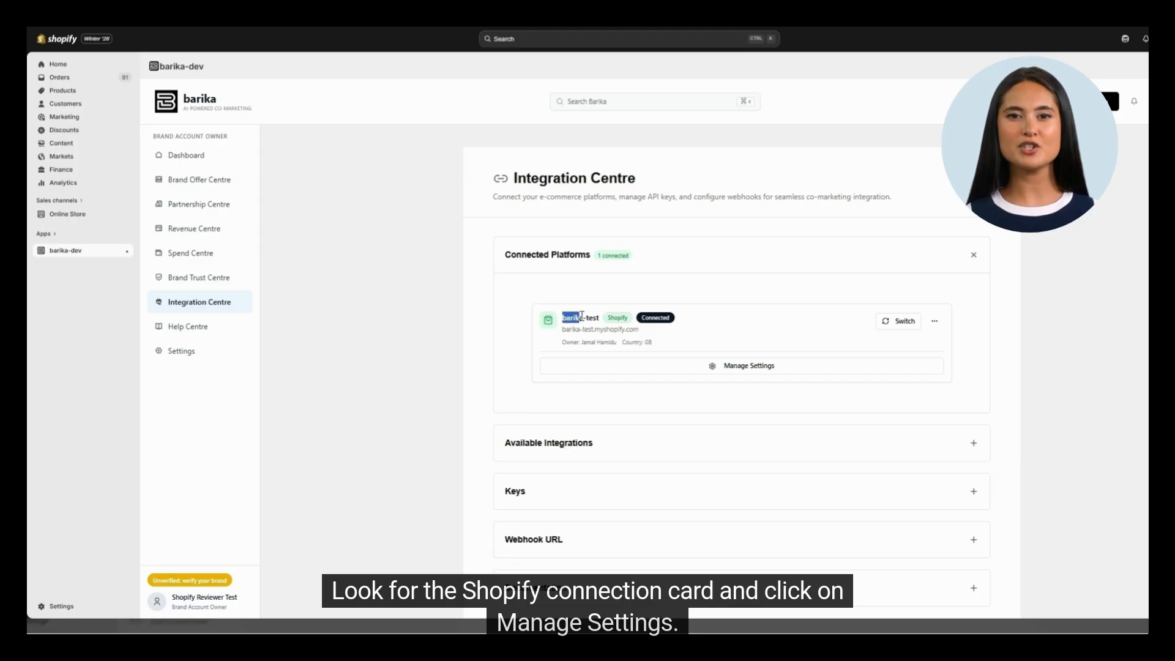
{"action": "left_click", "coordinate": [746, 369]}
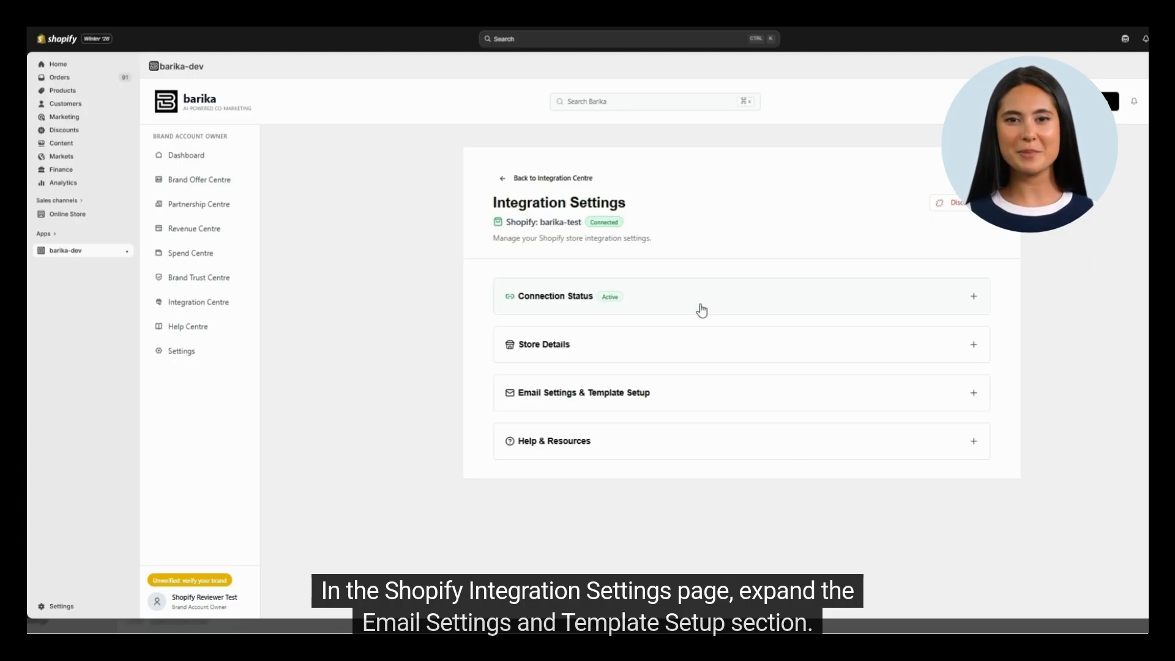
Expand Email Settings & Template Setup, then Setup Shopify Email Templates and its Installation Instructions
{"action": "left_click", "coordinate": [716, 397]}
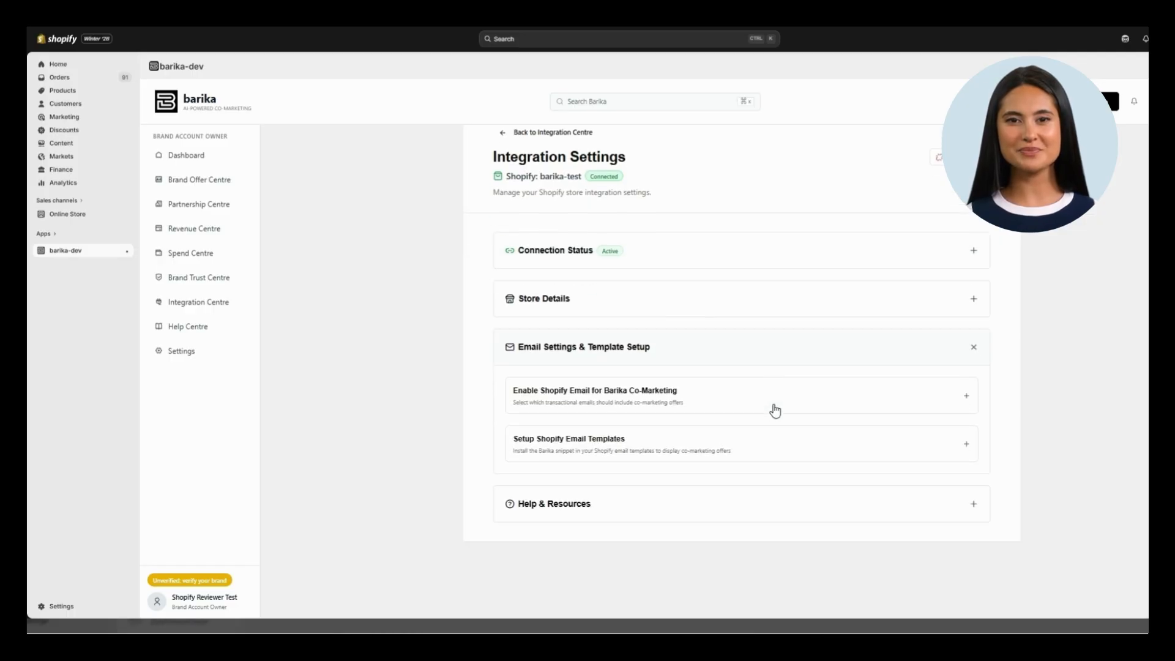
{"action": "left_click", "coordinate": [724, 451]}
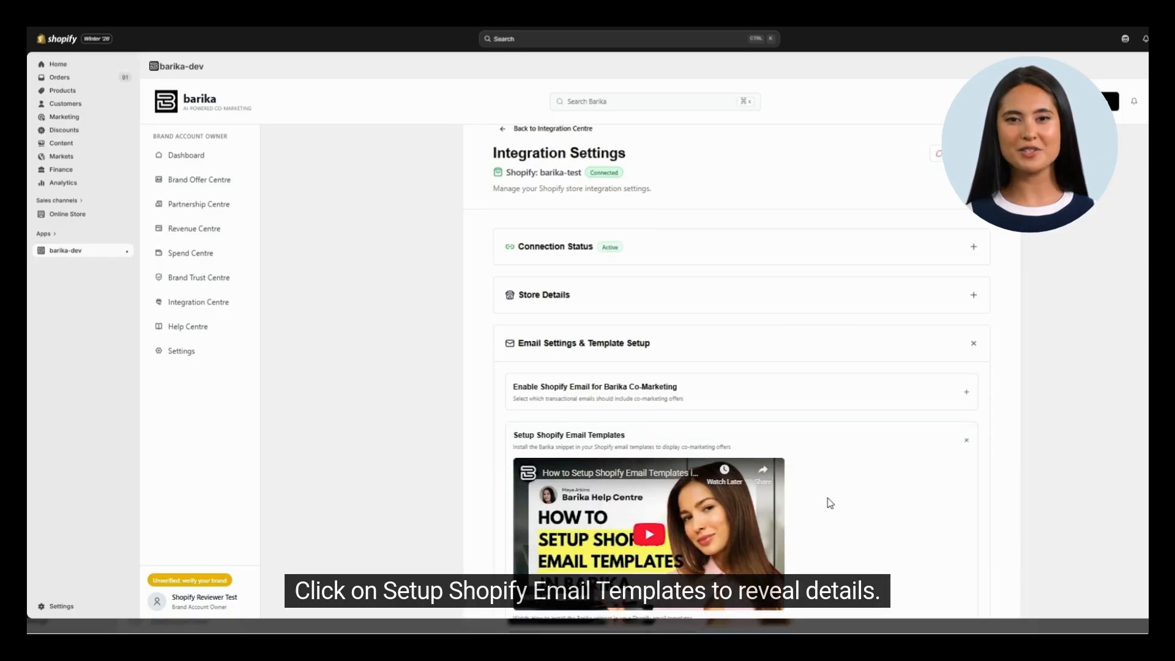
{"action": "scroll", "coordinate": [832, 498], "scroll_direction": "down", "scroll_amount": 2}
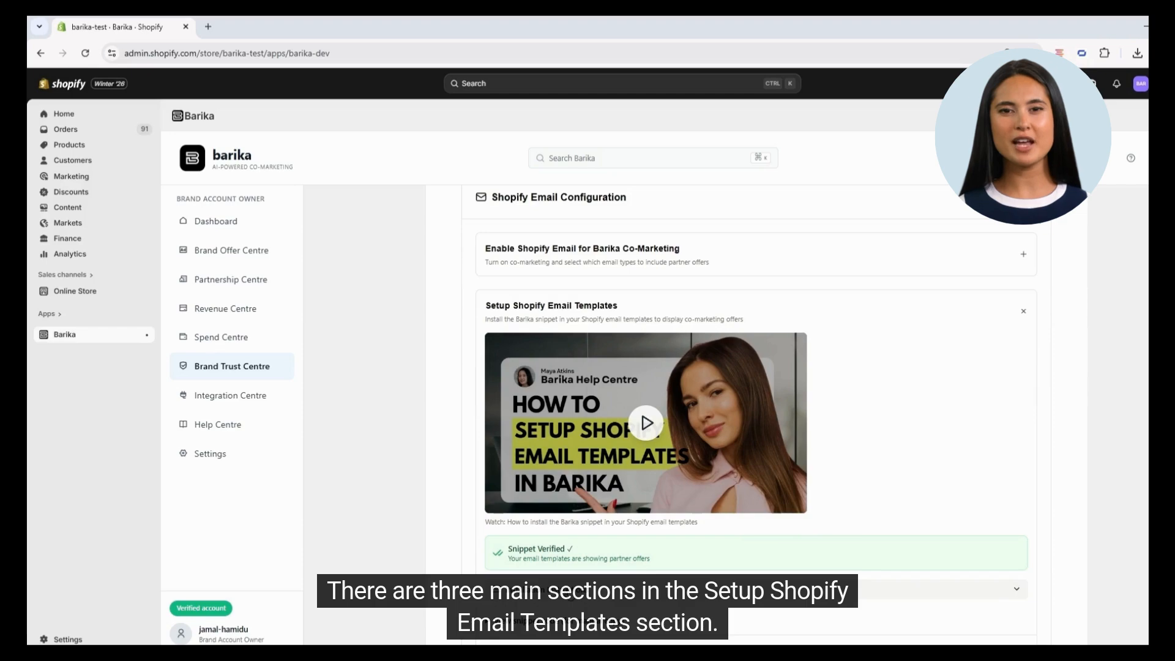
{"action": "left_click", "coordinate": [599, 587]}
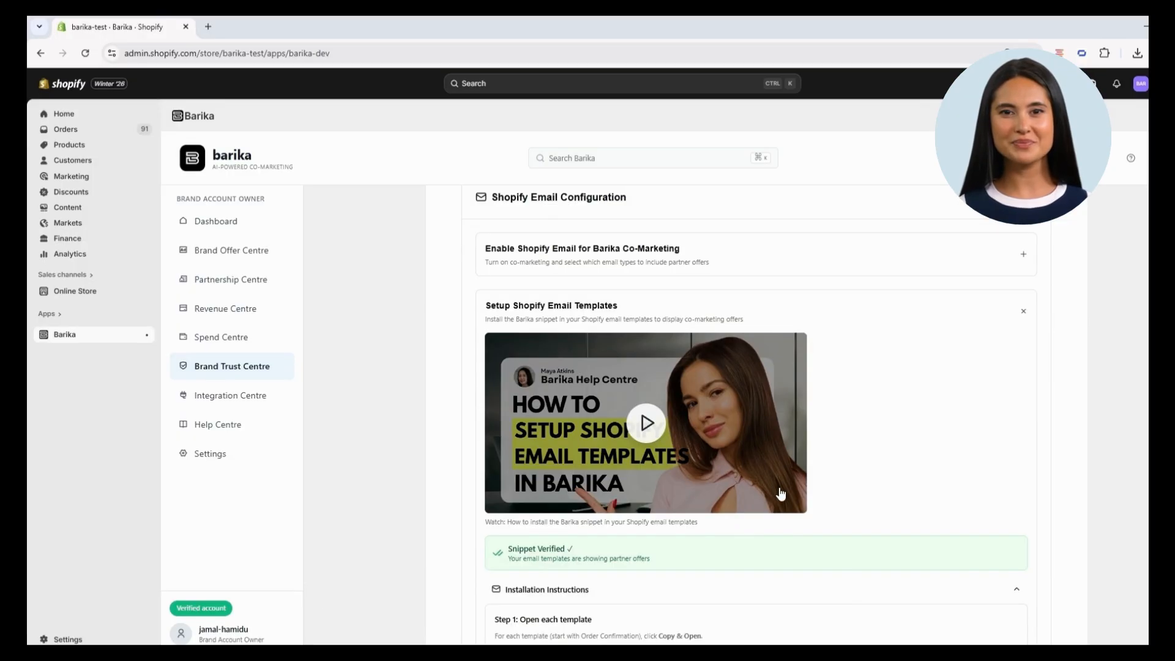
Scroll through the installation instructions and the checklist of email templates to complete
{"action": "scroll", "coordinate": [775, 487], "scroll_direction": "down", "scroll_amount": 1}
{"action": "scroll", "coordinate": [581, 538], "scroll_direction": "down", "scroll_amount": 1}
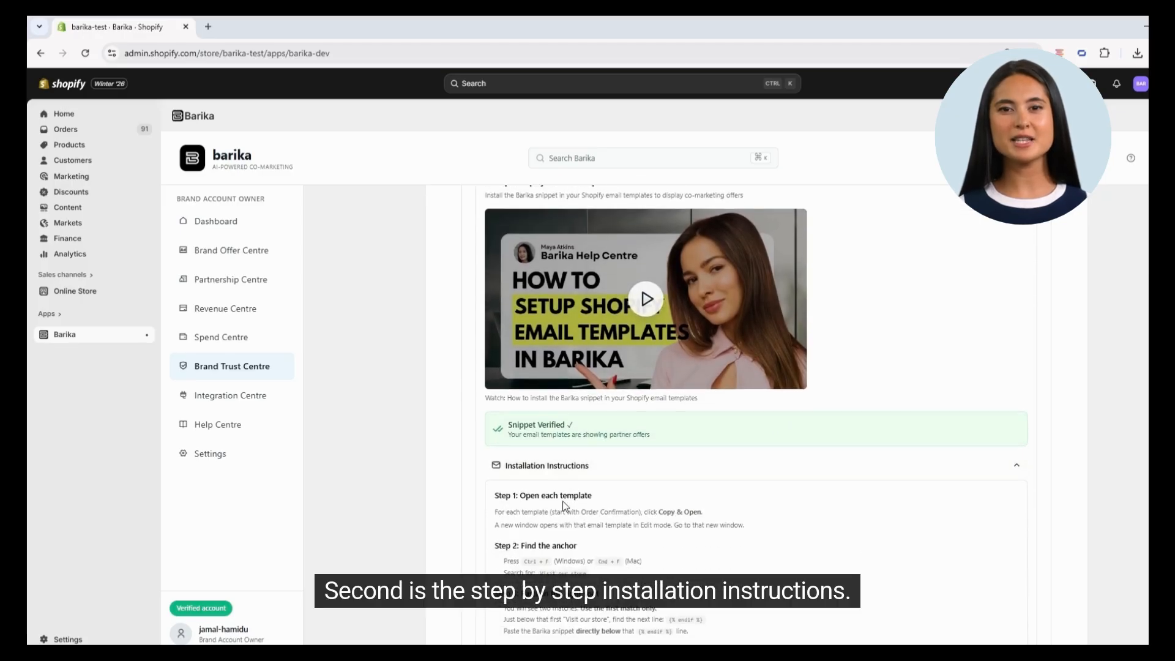
{"action": "scroll", "coordinate": [532, 524], "scroll_direction": "down", "scroll_amount": 2}
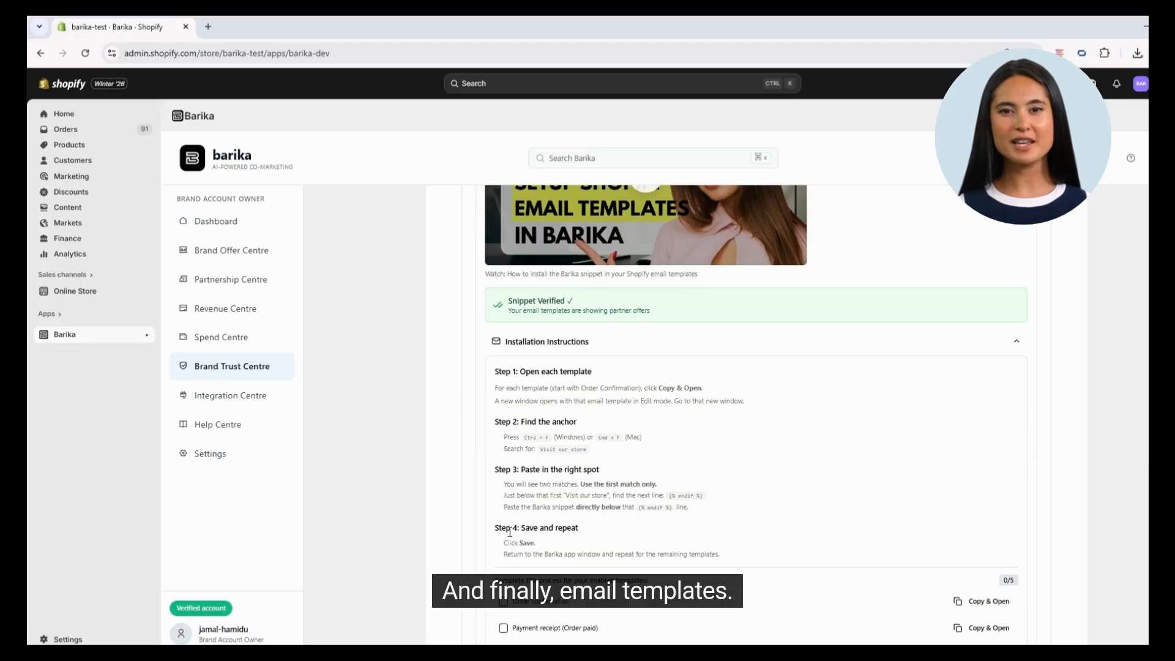
{"action": "scroll", "coordinate": [520, 531], "scroll_direction": "down", "scroll_amount": 2}
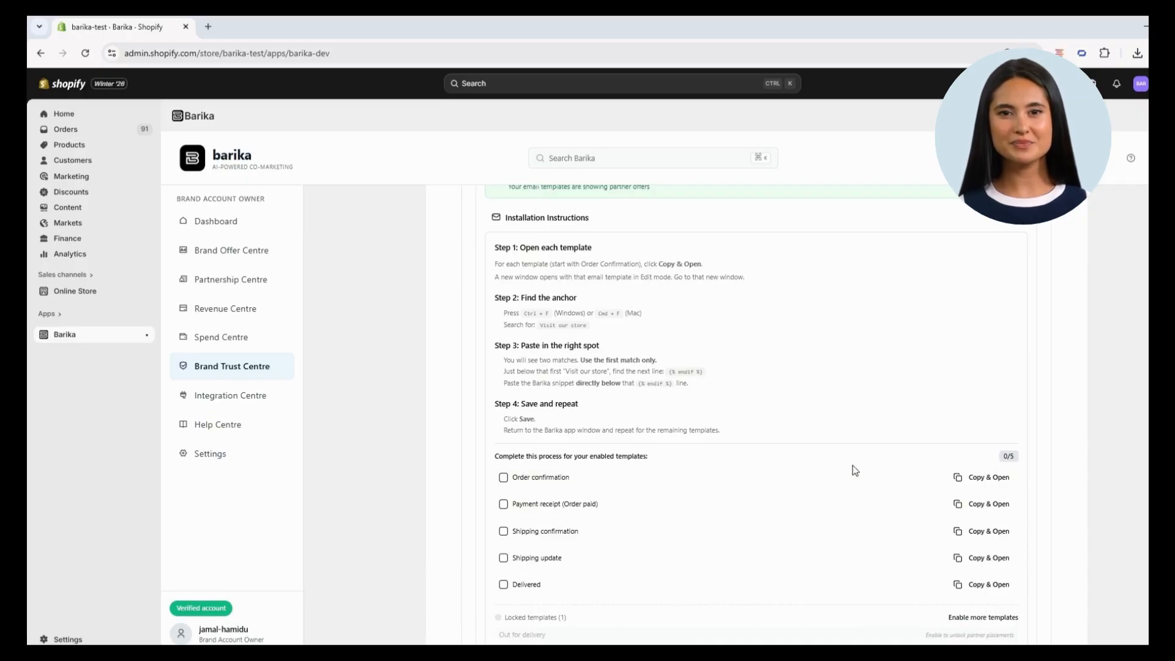
{"action": "scroll", "coordinate": [809, 559], "scroll_direction": "down", "scroll_amount": 2}
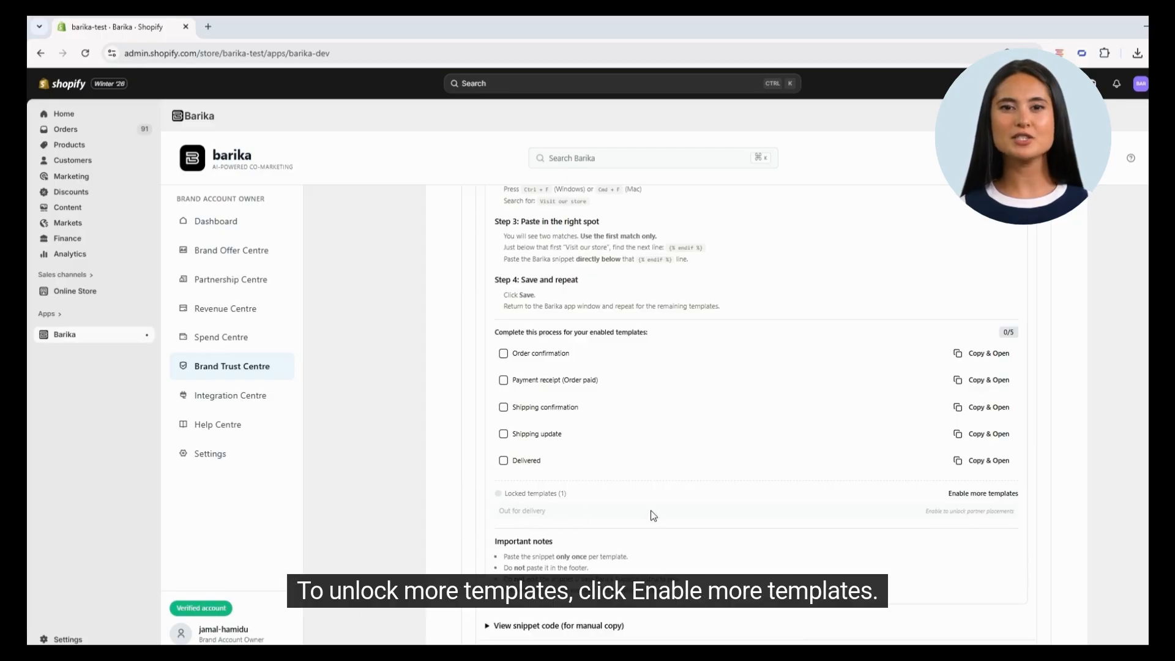
Use Enable more templates to view the email type toggles, then scroll back to the template checklist
{"action": "left_click", "coordinate": [996, 495]}
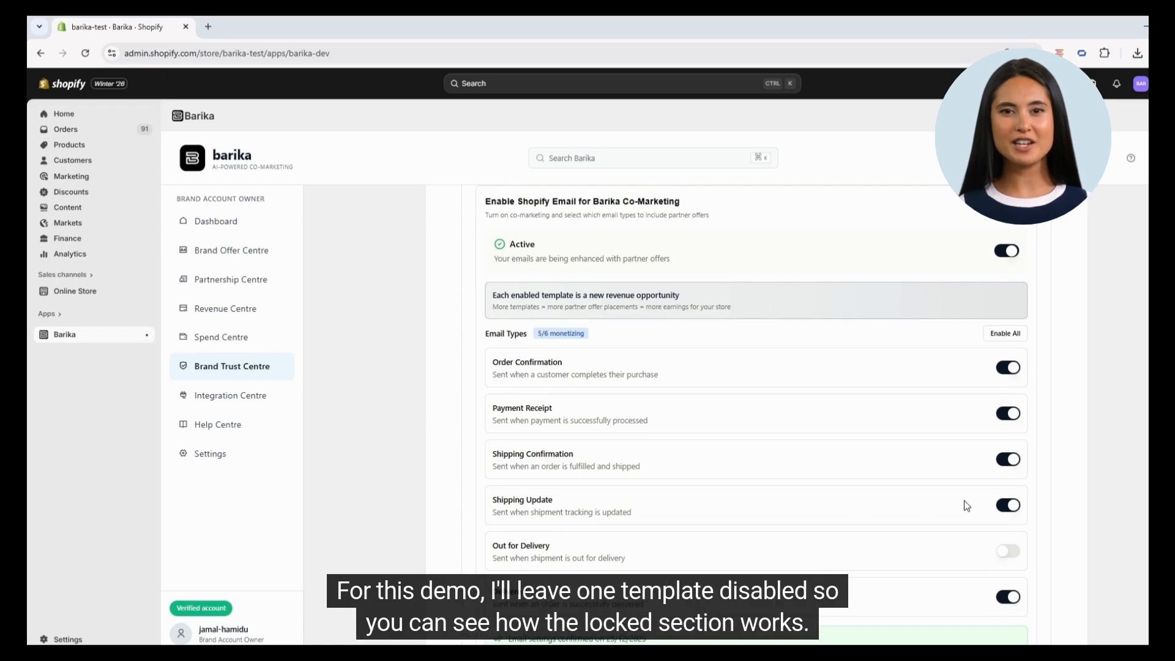
{"action": "scroll", "coordinate": [964, 499], "scroll_direction": "down", "scroll_amount": 1}
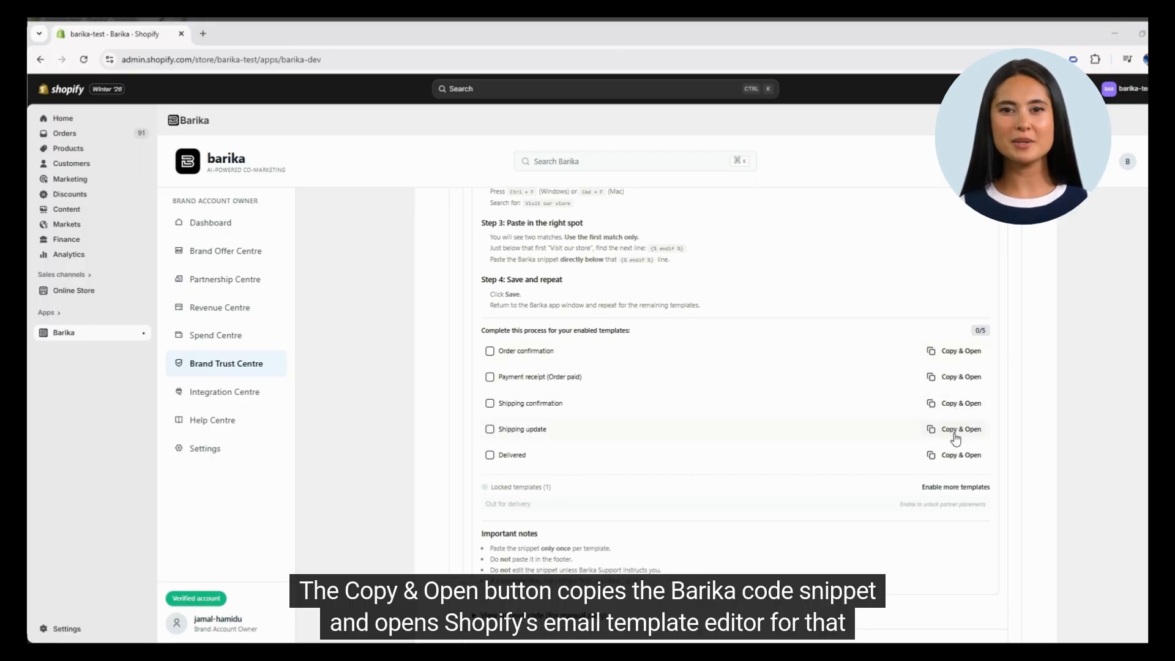
Copy the snippet and open the Order confirmation template, then search its email body for "visit our store"
{"action": "left_click", "coordinate": [962, 355]}
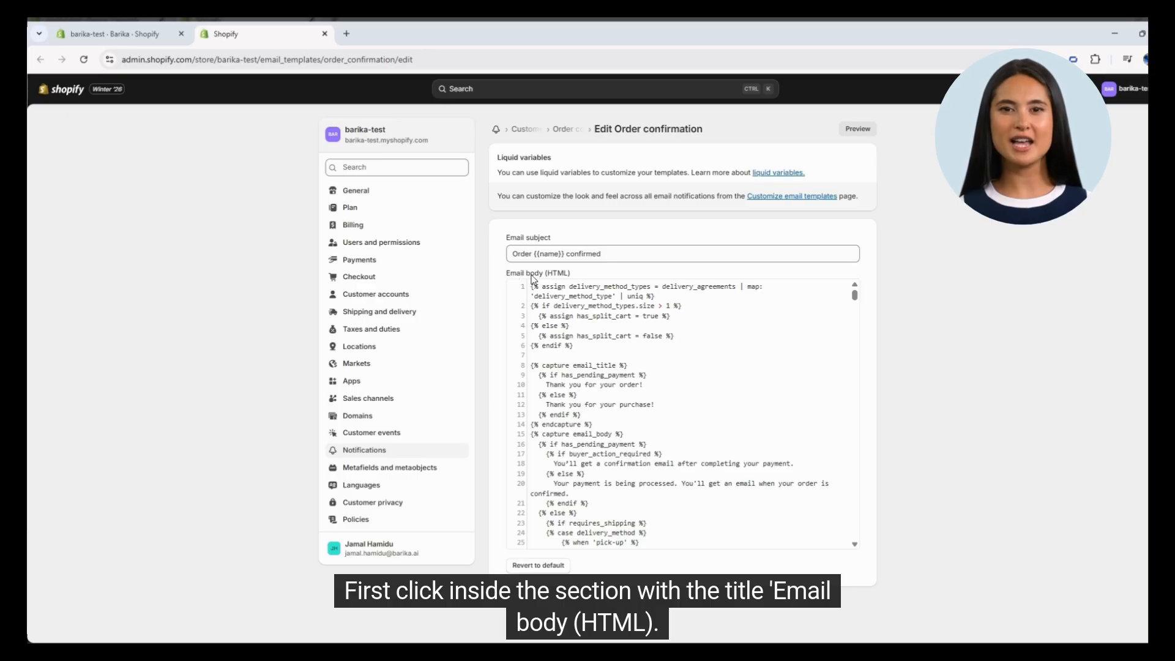
{"action": "left_click", "coordinate": [566, 357]}
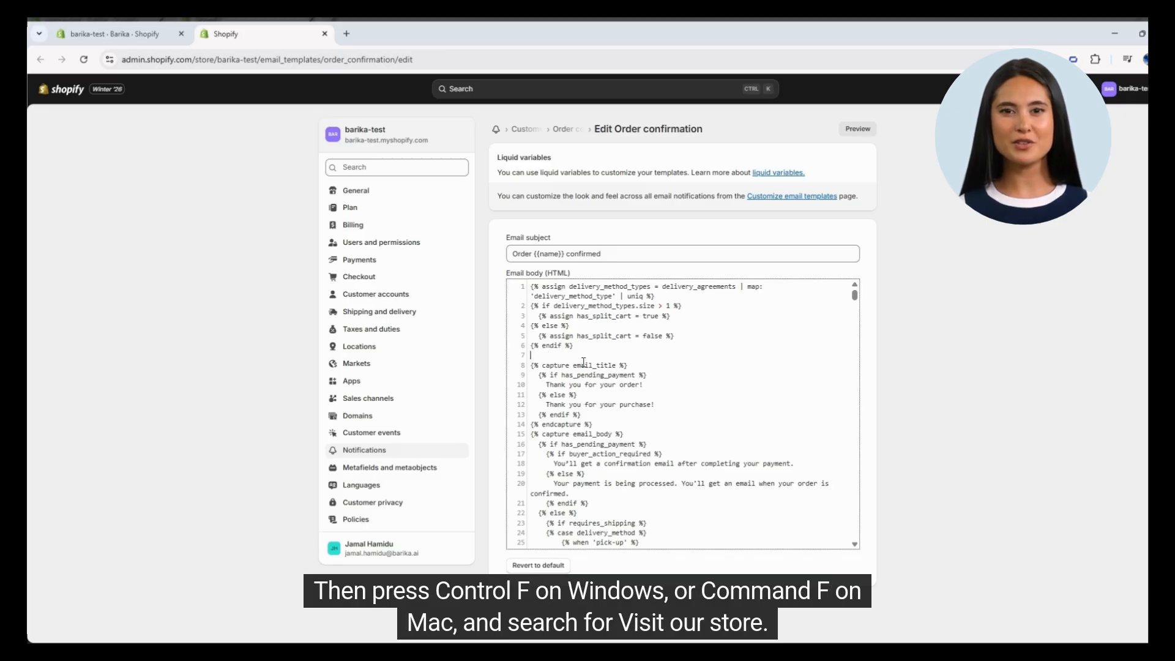
{"action": "key", "text": "ctrl+f"}
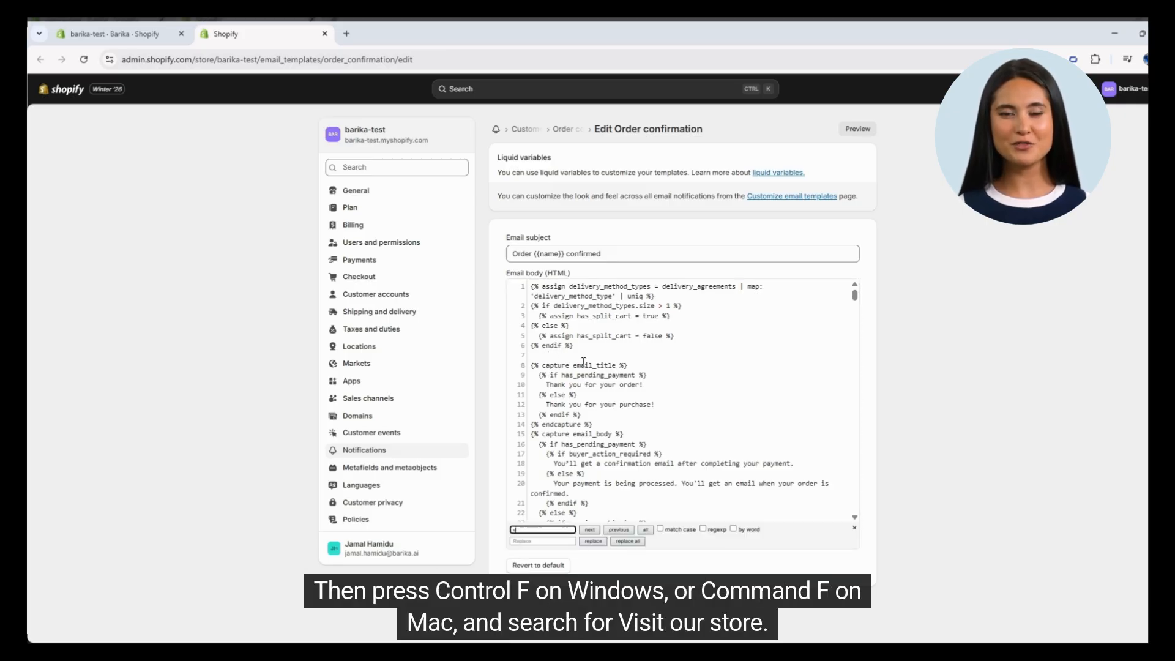
{"action": "type", "text": "visit our store"}
{"action": "key", "text": "Return"}
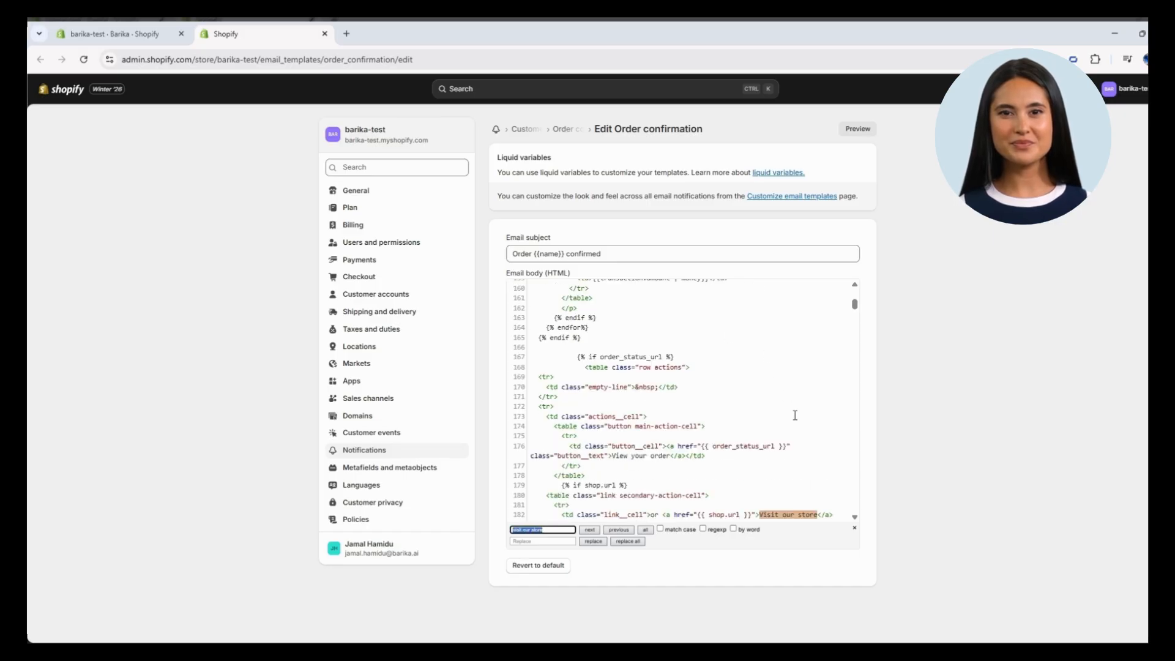
Paste the copied Barika snippet on the blank line below the {% endif %} following the first "Visit our store" match, then save the template
{"action": "scroll", "coordinate": [795, 415], "scroll_direction": "down", "scroll_amount": 3}
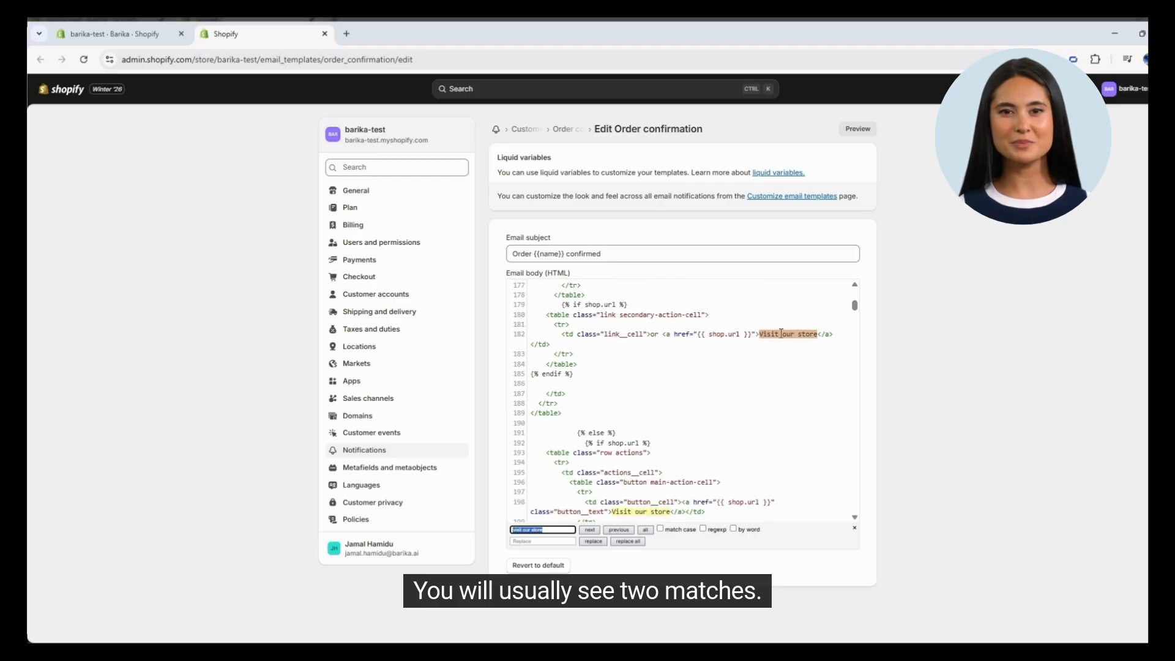
{"action": "left_click_drag", "start_coordinate": [824, 334], "coordinate": [765, 334]}
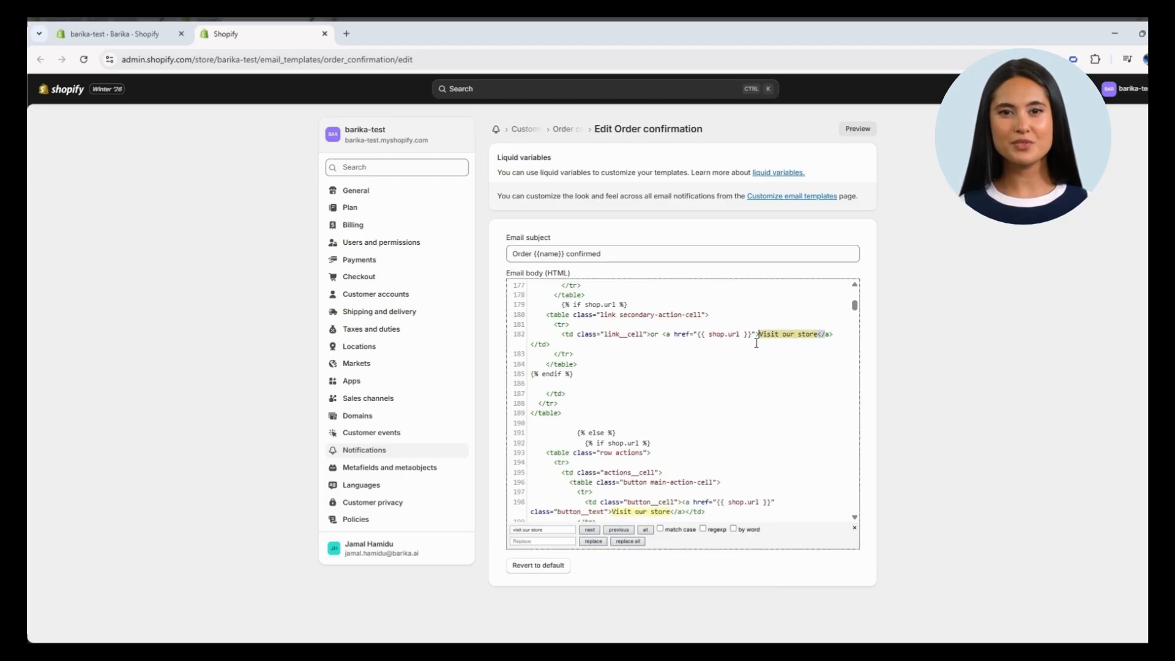
{"action": "left_click_drag", "start_coordinate": [674, 502], "coordinate": [616, 511]}
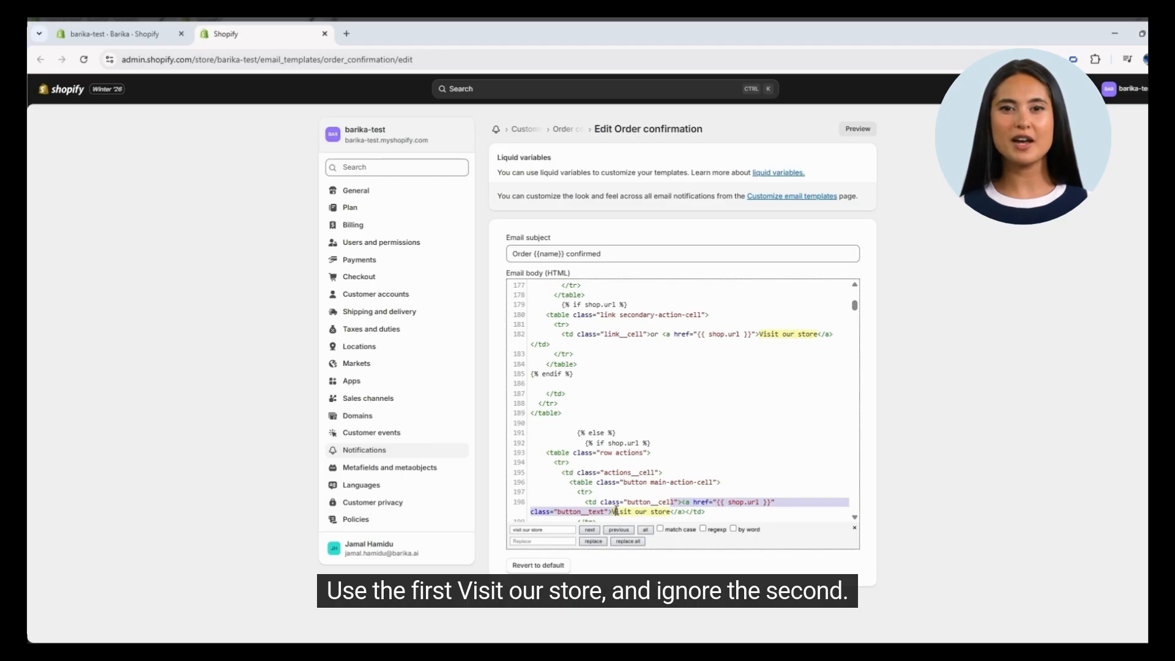
{"action": "left_click", "coordinate": [651, 514]}
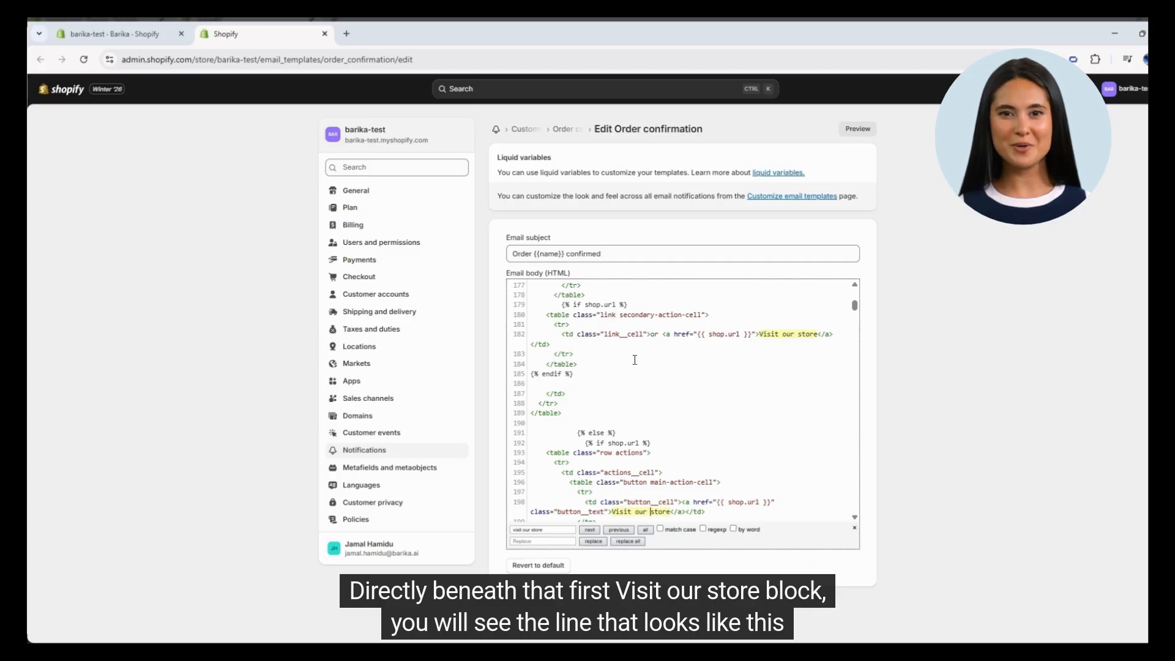
{"action": "left_click_drag", "start_coordinate": [576, 376], "coordinate": [530, 375]}
{"action": "left_click", "coordinate": [586, 392]}
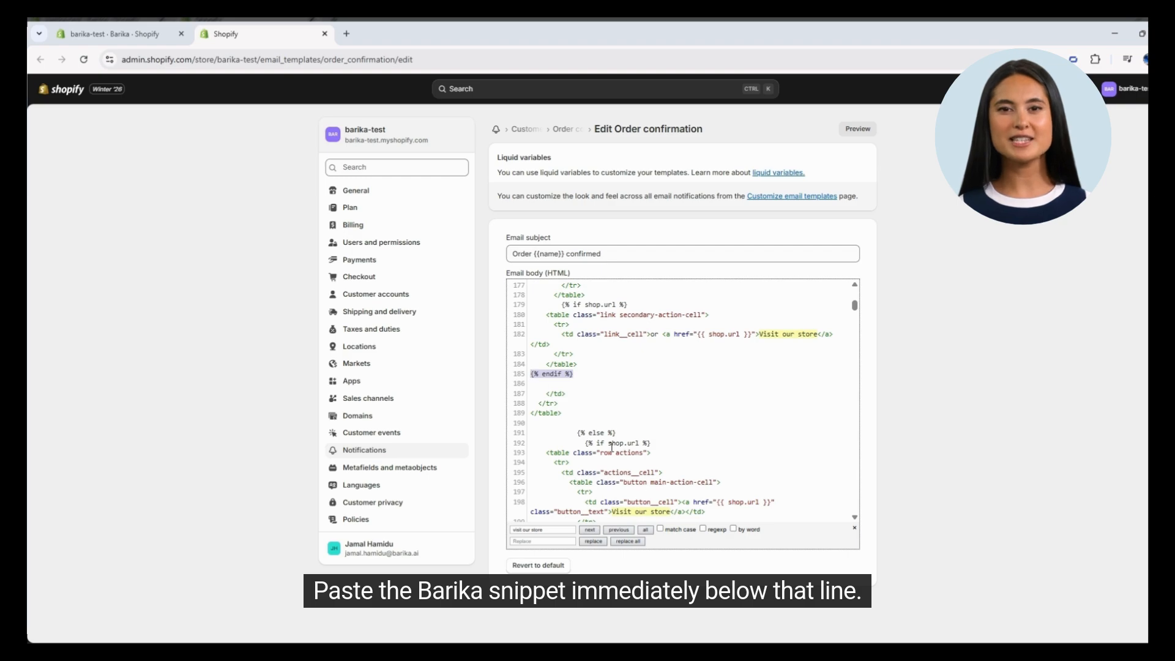
{"action": "left_click", "coordinate": [559, 384]}
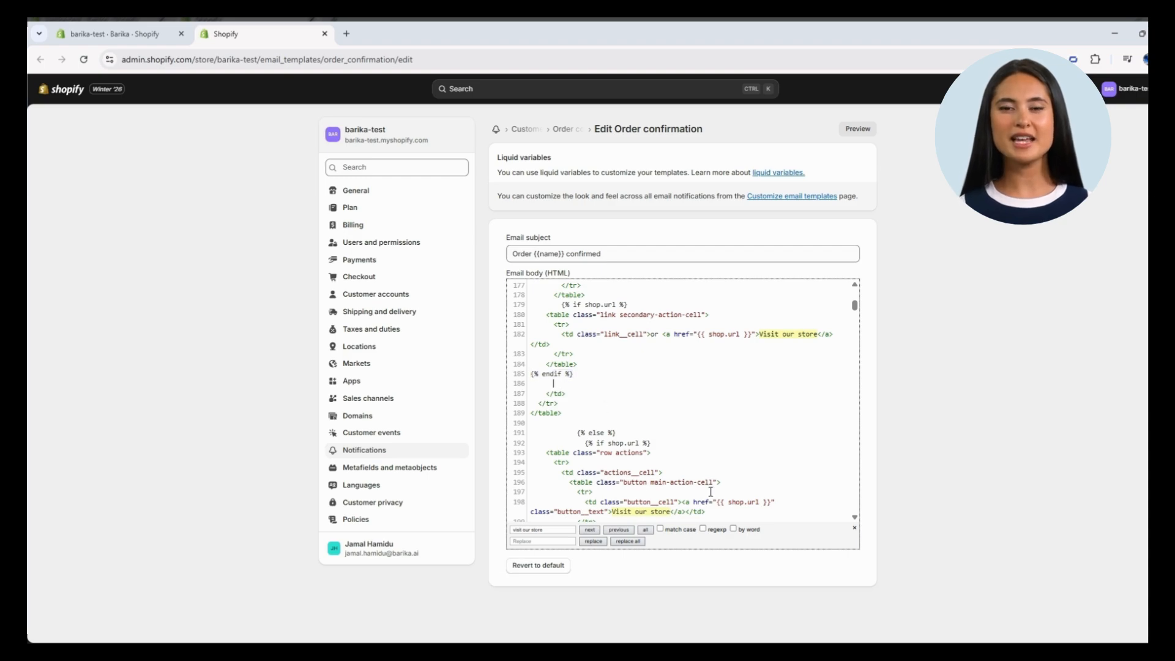
{"action": "key", "text": "ctrl+v"}
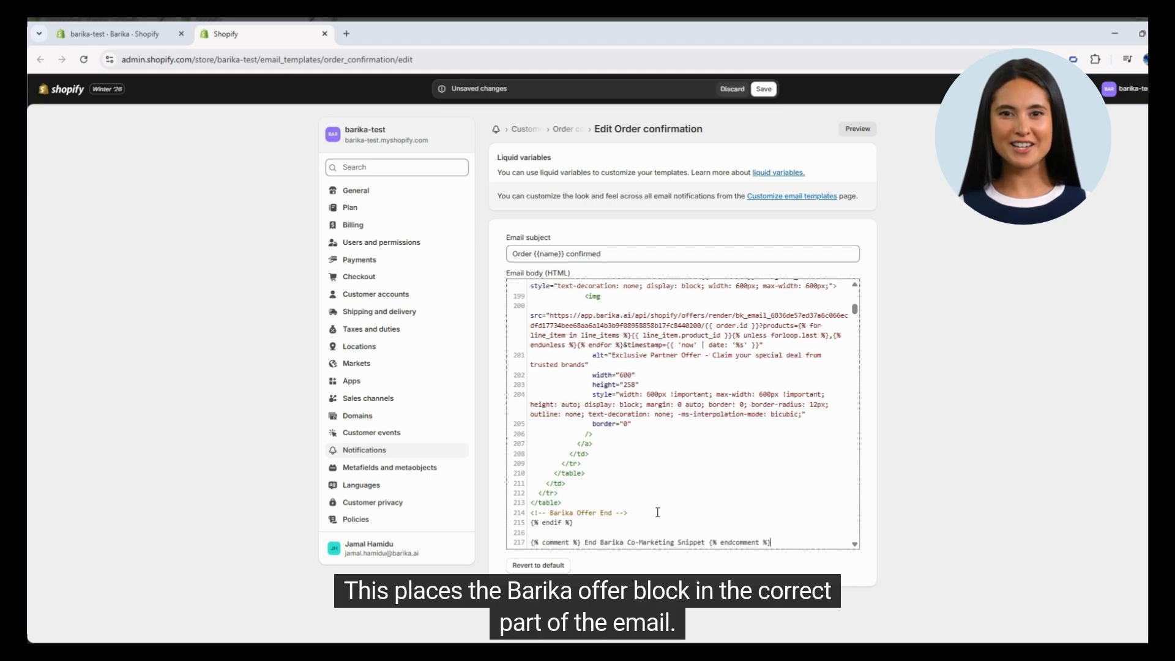
{"action": "scroll", "coordinate": [657, 513], "scroll_direction": "up", "scroll_amount": 4}
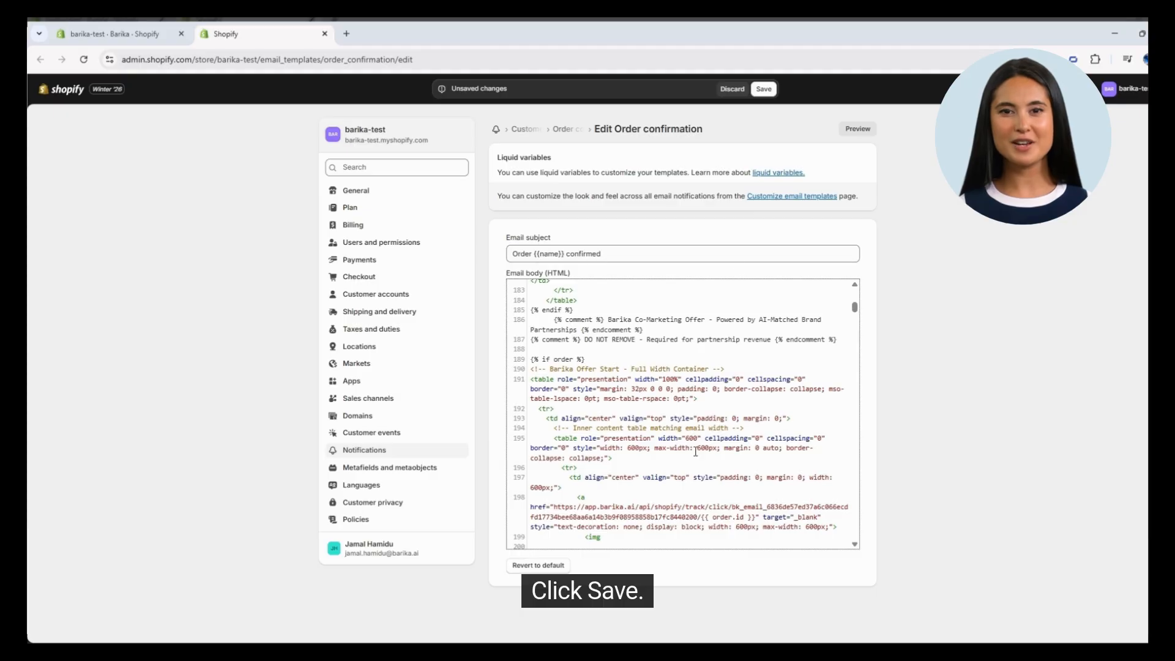
{"action": "left_click", "coordinate": [765, 90]}
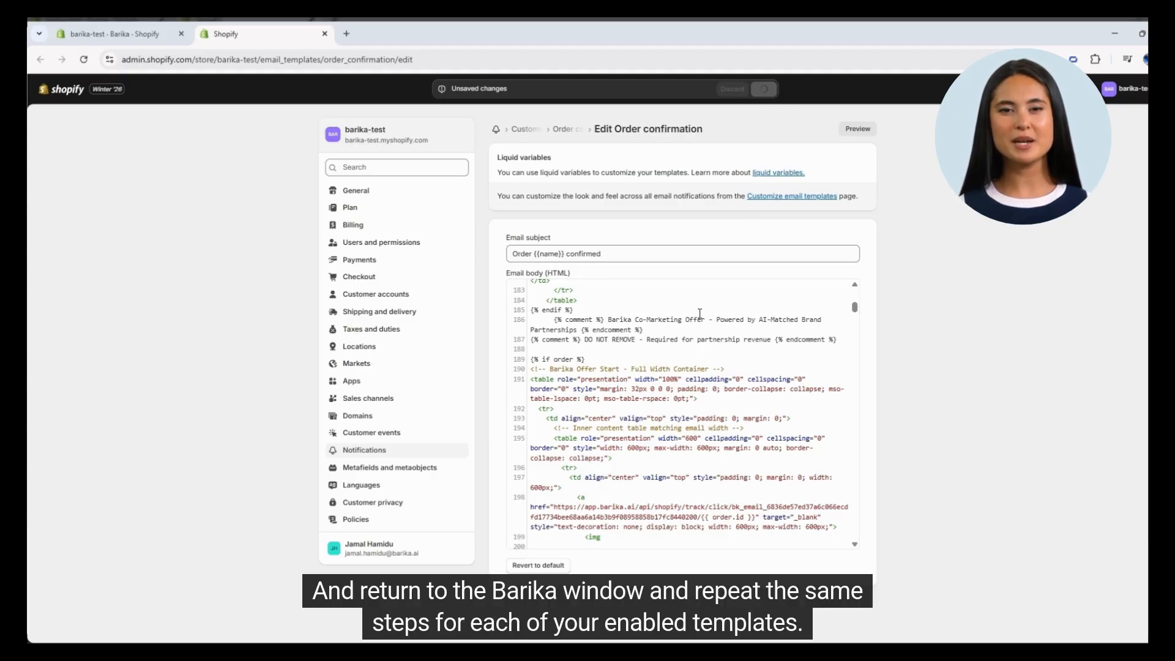
Copy the snippet and open the Payment receipt (Order paid) and Shipping confirmation templates from the Barika checklist, then return to the Barika app
{"action": "left_click", "coordinate": [114, 34]}
{"action": "left_click", "coordinate": [959, 376]}
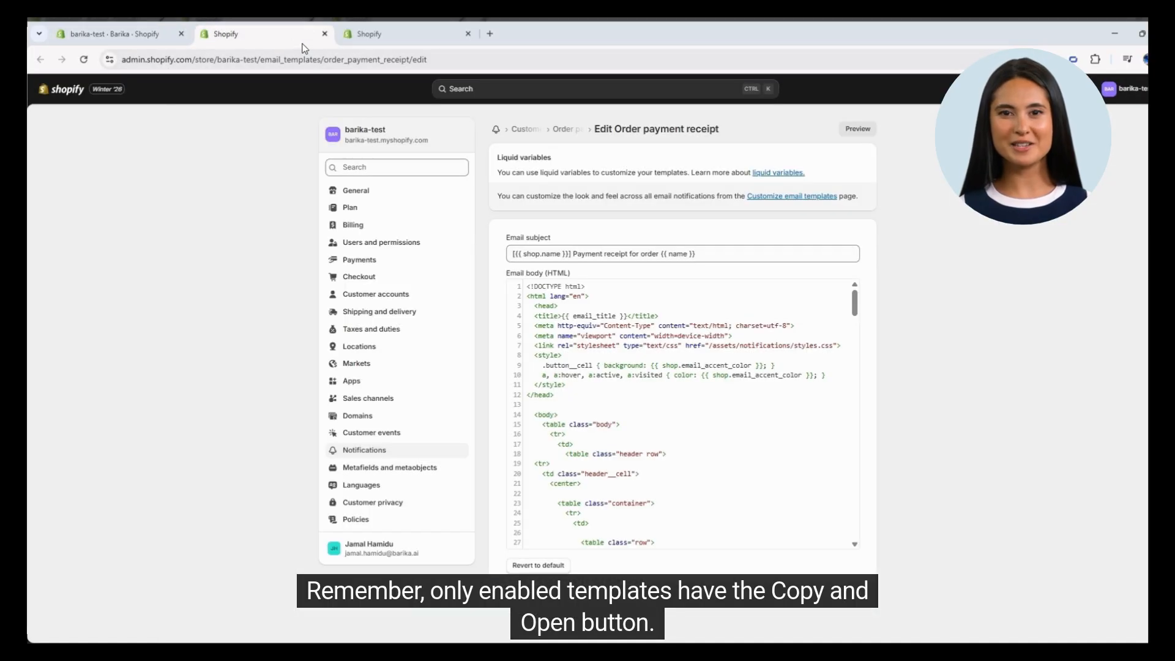
{"action": "left_click", "coordinate": [122, 35]}
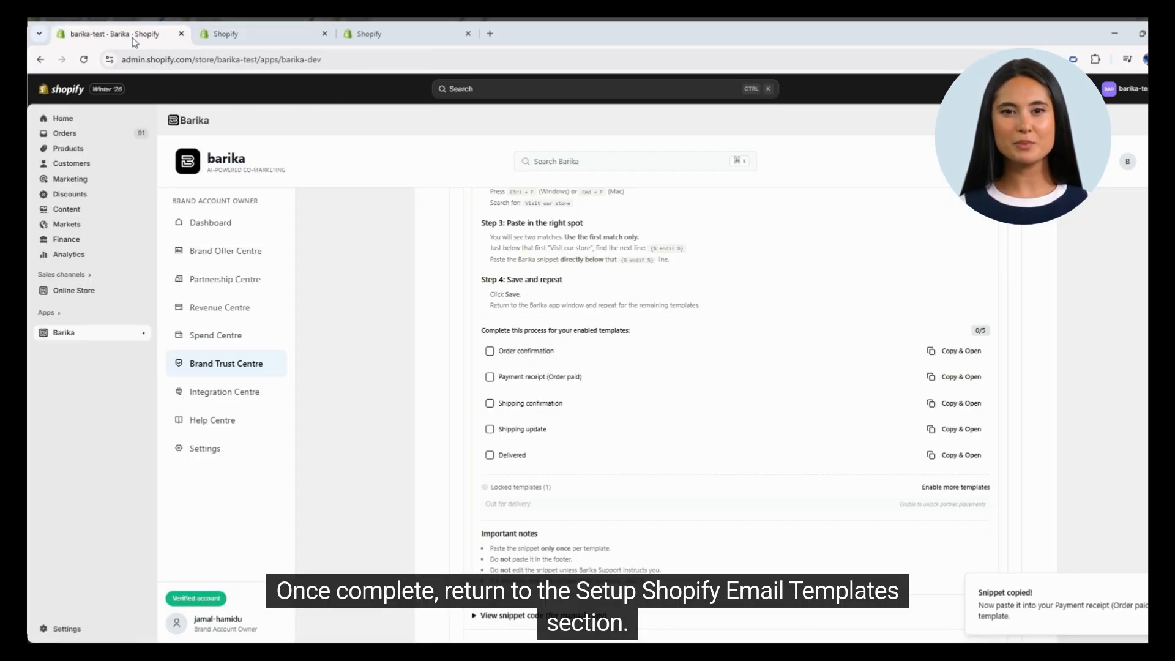
{"action": "left_click", "coordinate": [958, 404]}
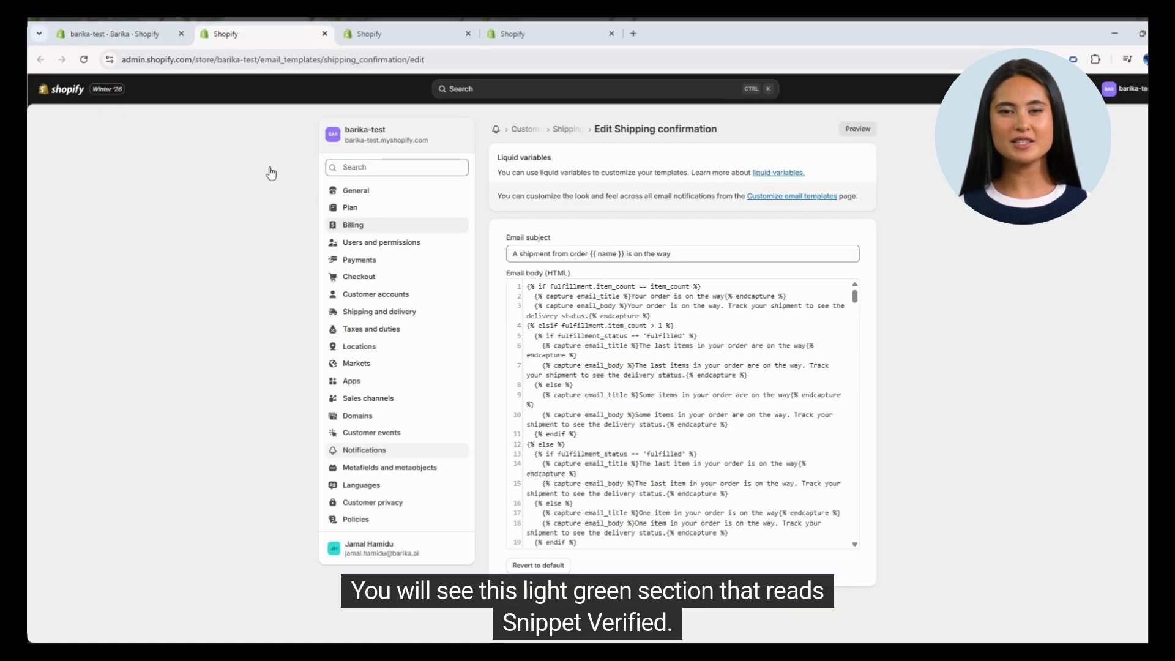
{"action": "left_click", "coordinate": [116, 35]}
{"action": "scroll", "coordinate": [743, 454], "scroll_direction": "up", "scroll_amount": 4}
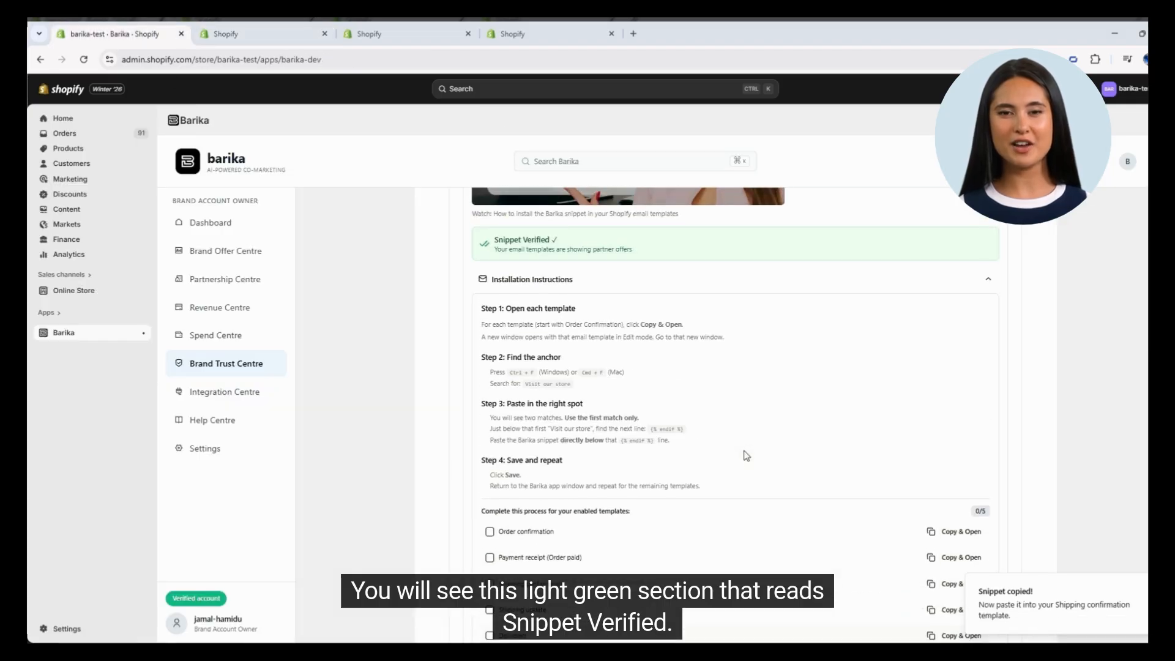